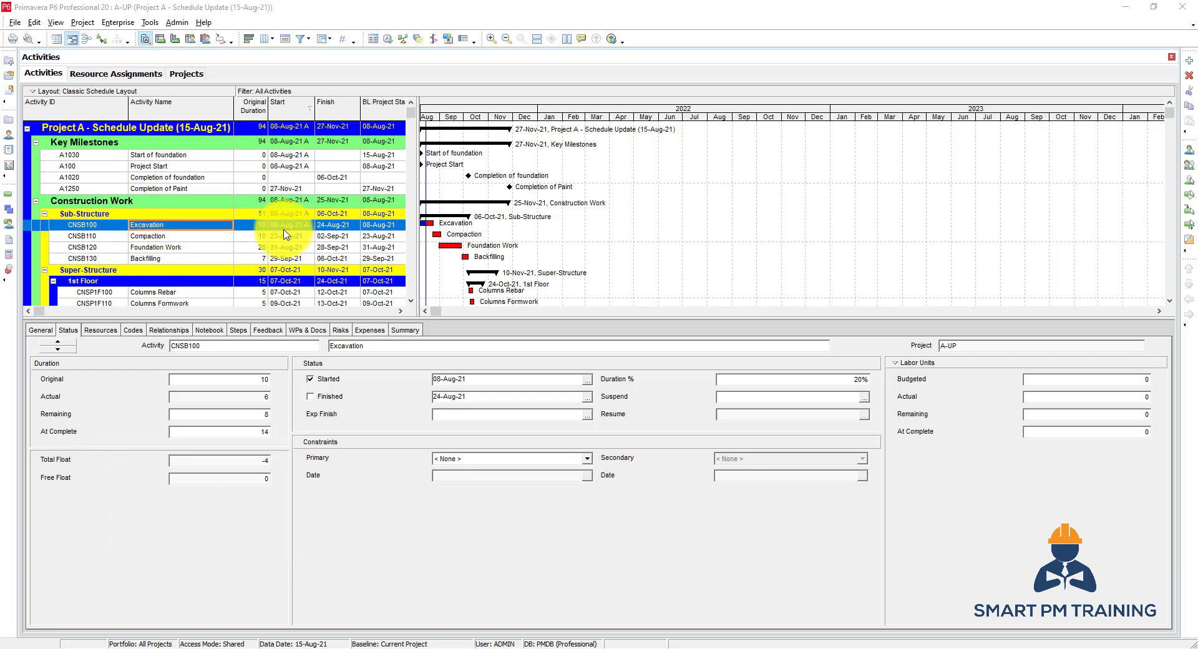
# Review the schedules under Project A and look through the construction activities of the open schedule update.
pyautogui.click(9, 118)
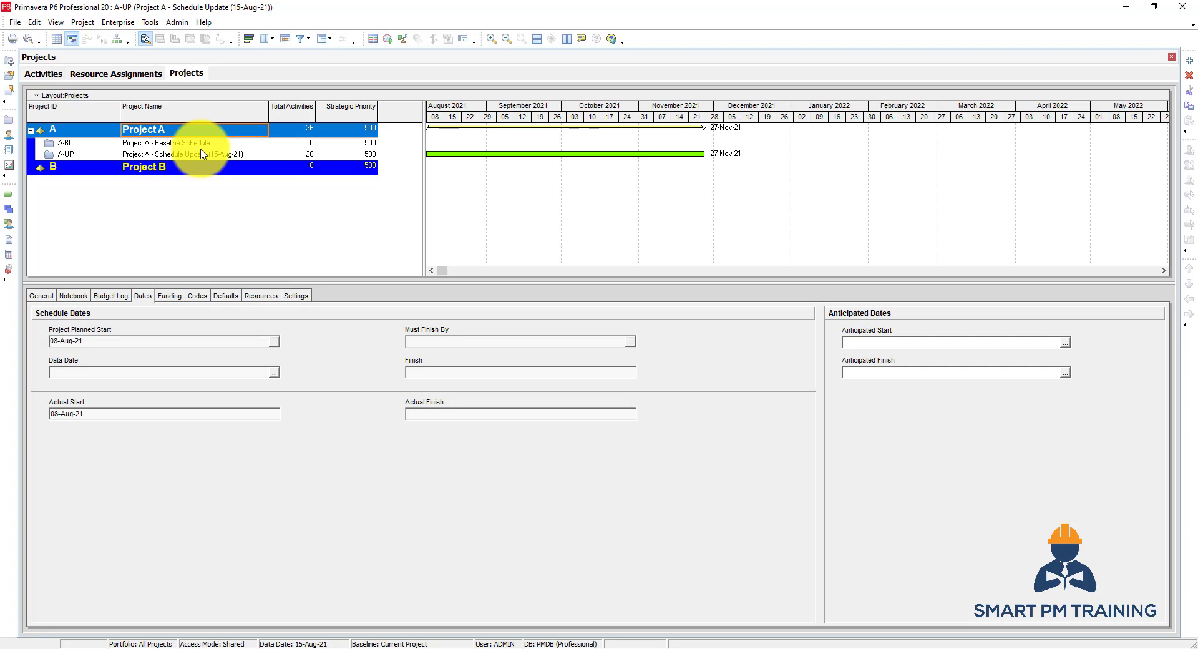
pyautogui.click(12, 196)
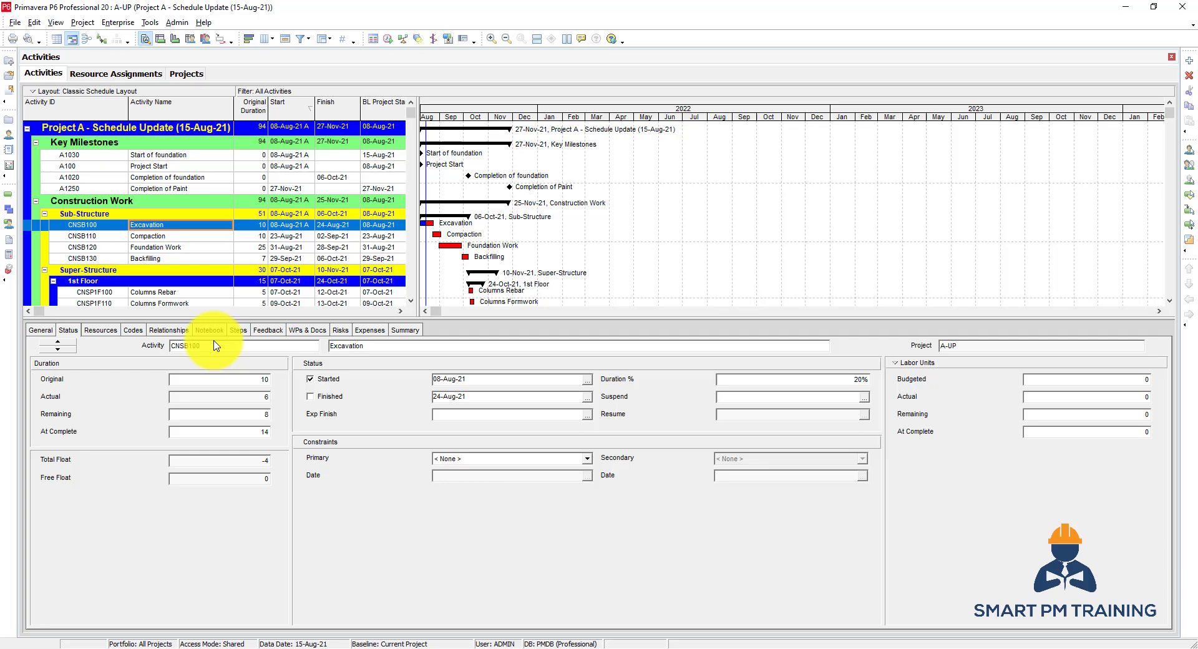
pyautogui.scroll(-2, 262, 262)
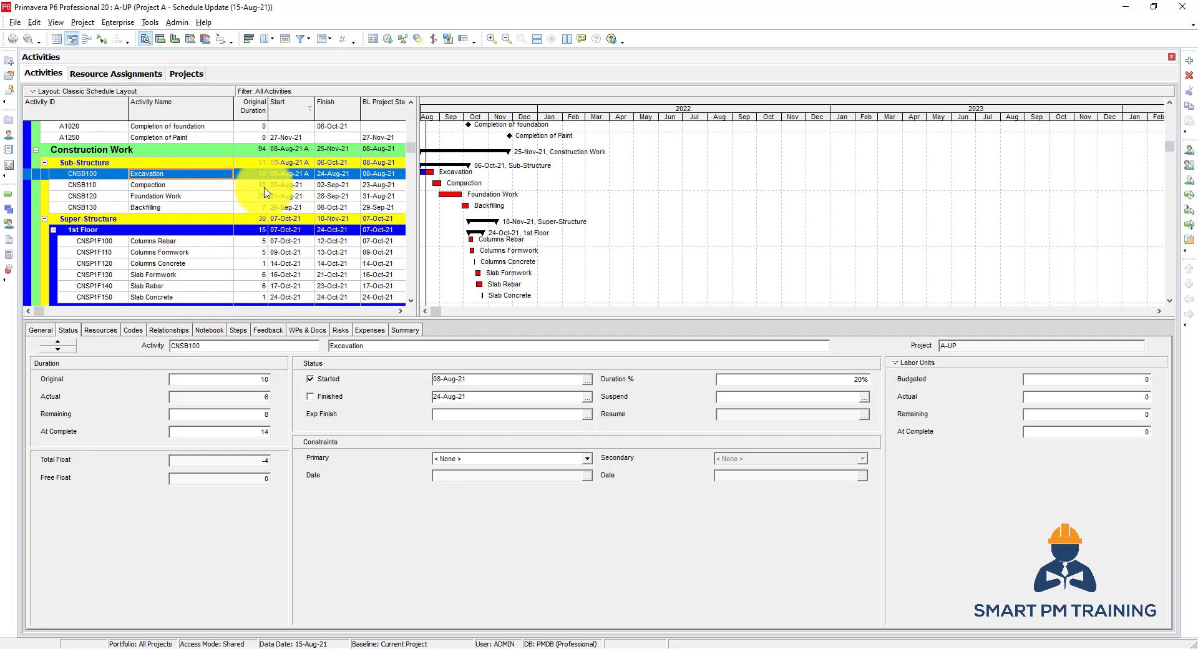
pyautogui.click(251, 188)
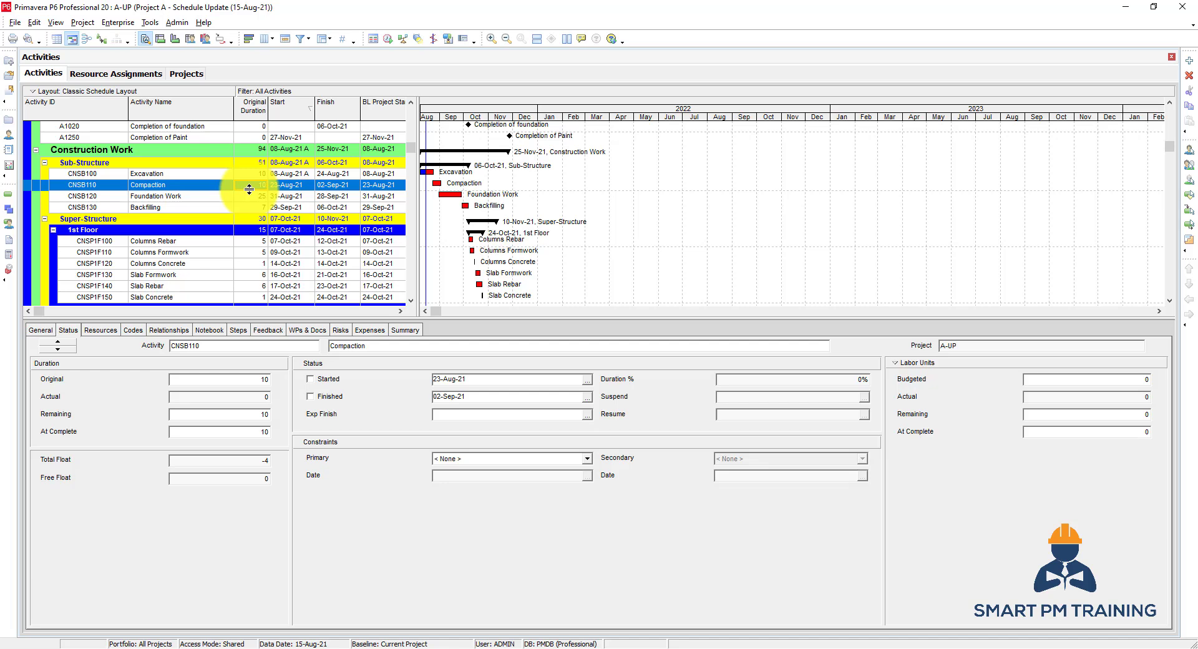
pyautogui.scroll(1, 206, 196)
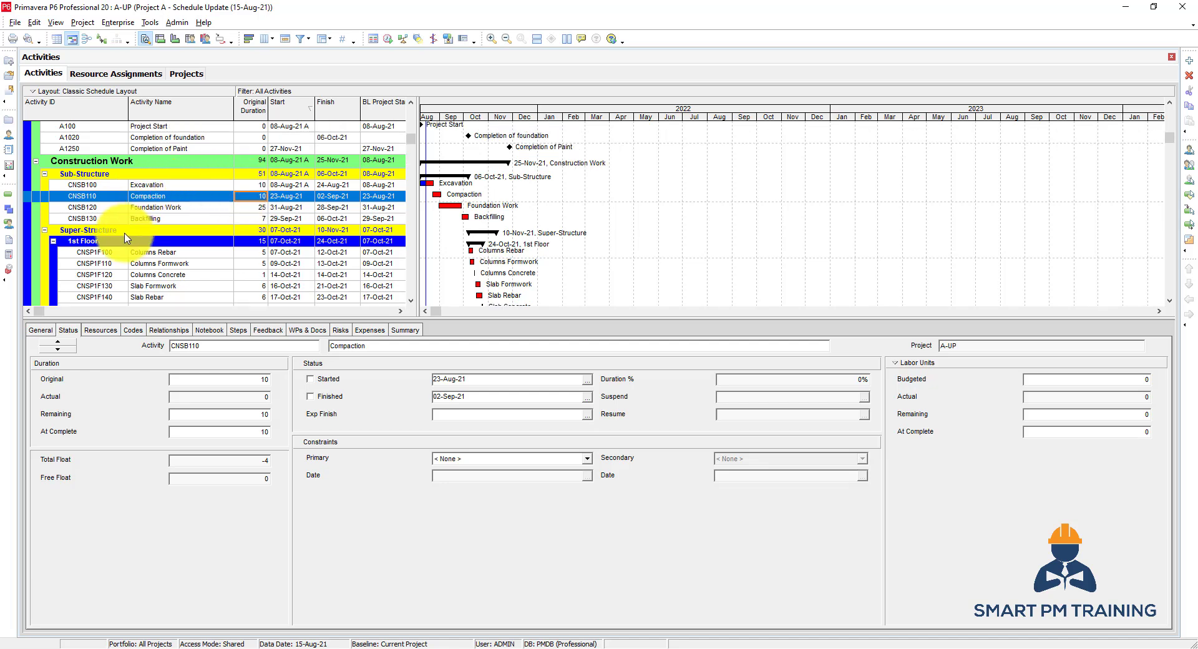
pyautogui.scroll(-2, 127, 238)
pyautogui.scroll(2, 129, 232)
pyautogui.scroll(1, 156, 192)
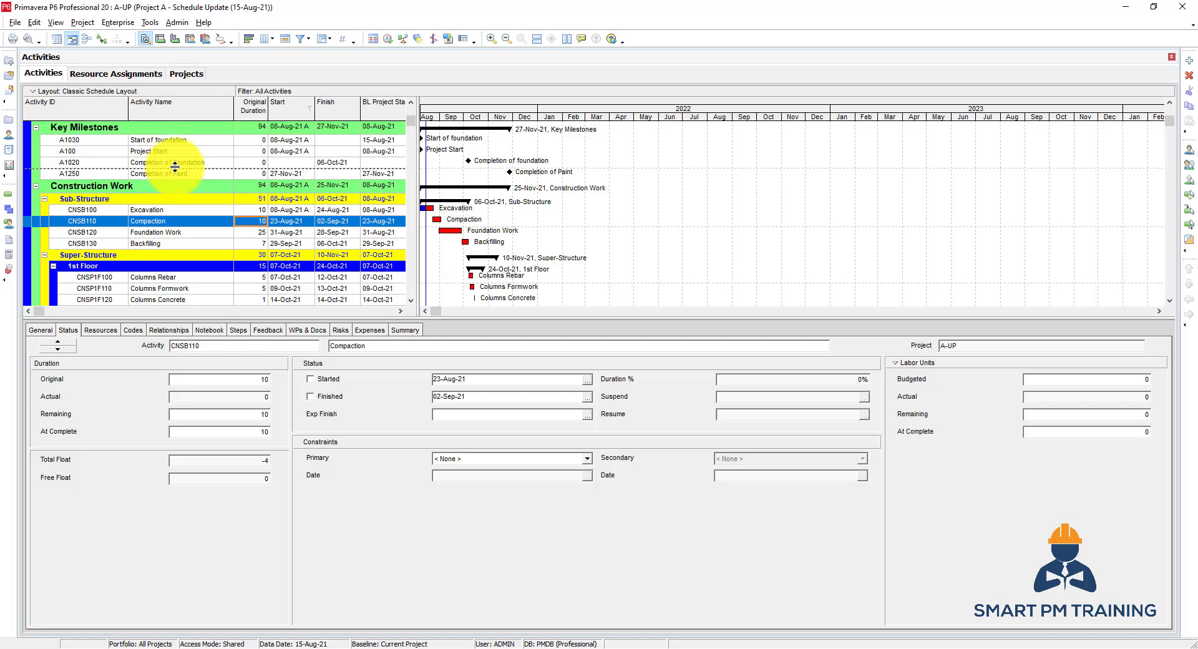
# Examine the predecessors and successors of the key milestone activities.
pyautogui.click(178, 162)
pyautogui.click(167, 331)
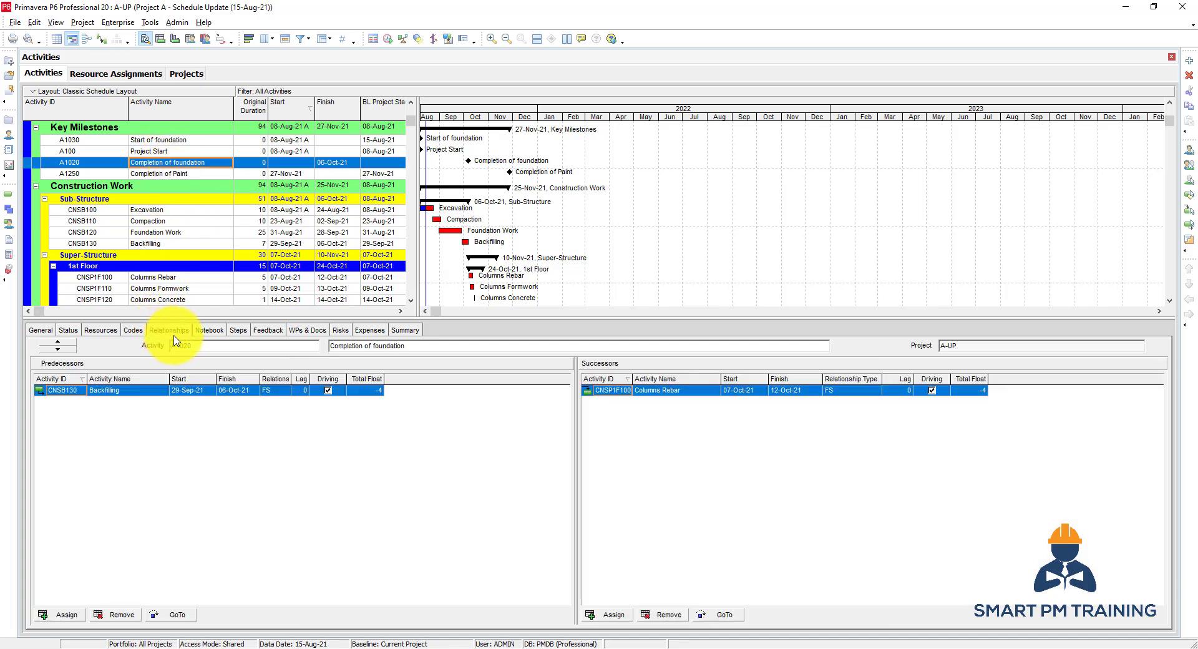
pyautogui.click(169, 173)
pyautogui.click(175, 150)
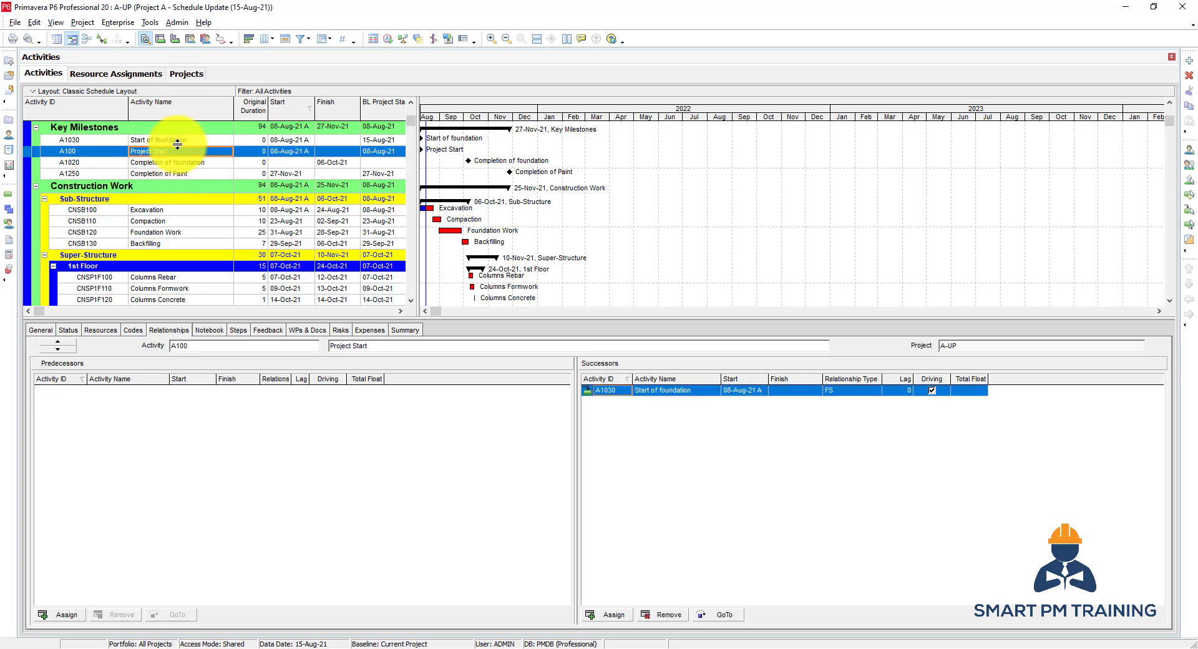
pyautogui.click(189, 141)
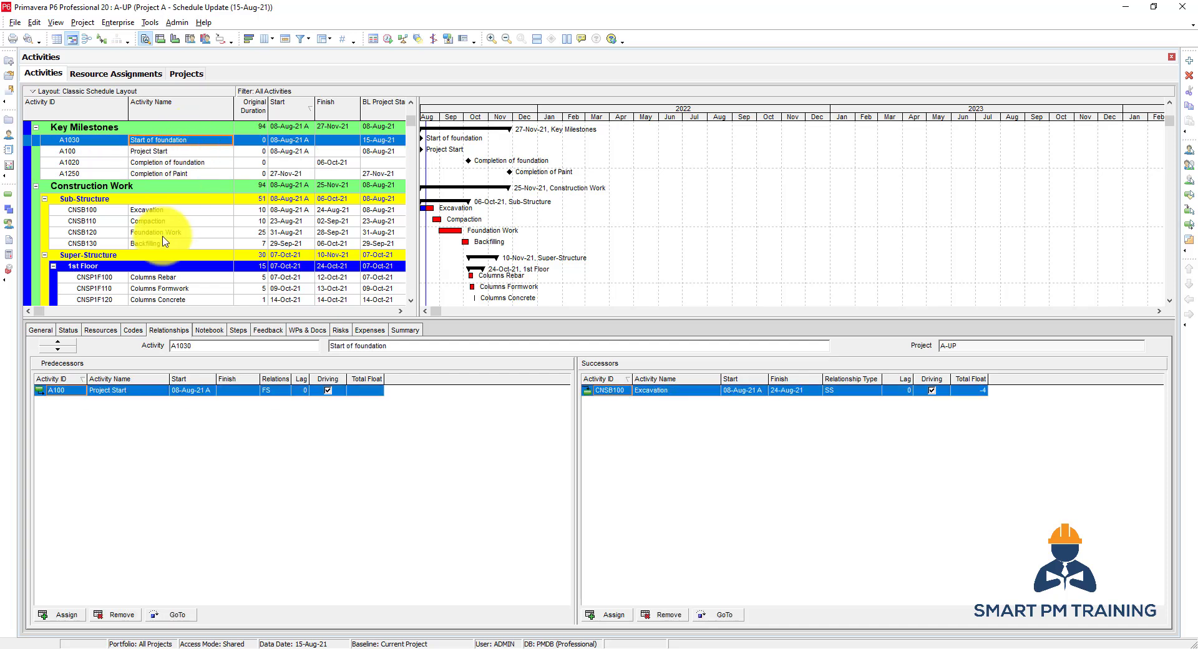
# Remove the FF successor relationship to Compaction (CNSB110) from the Excavation activity (CNSB100).
pyautogui.click(162, 212)
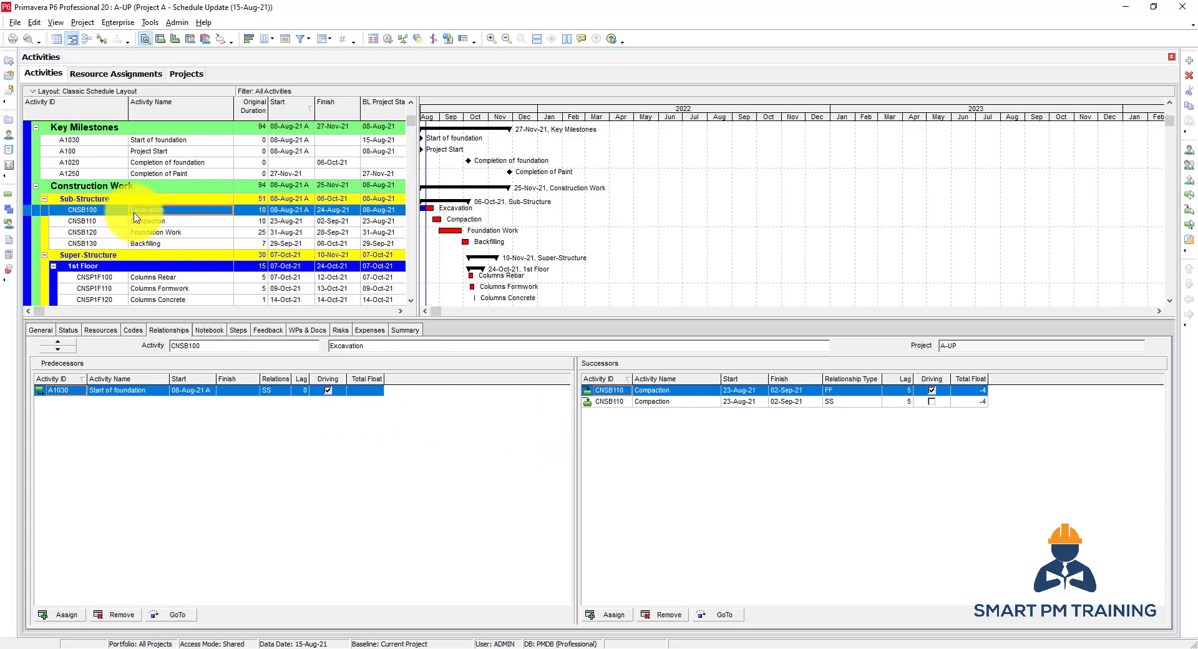
pyautogui.click(249, 210)
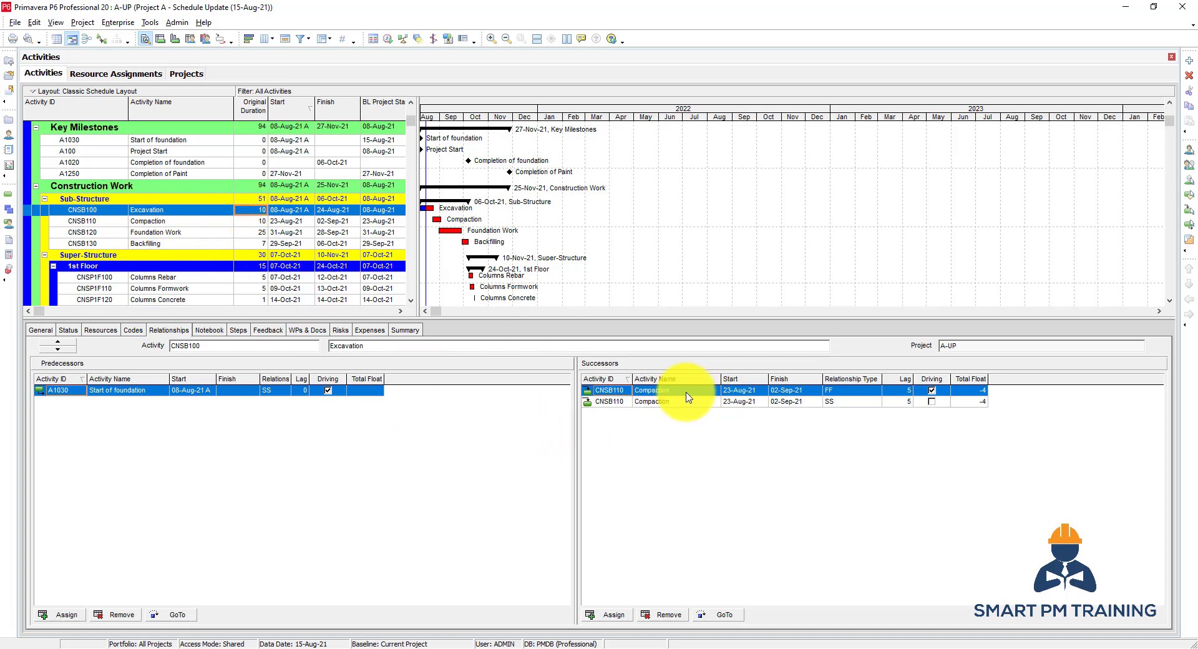
pyautogui.click(787, 391)
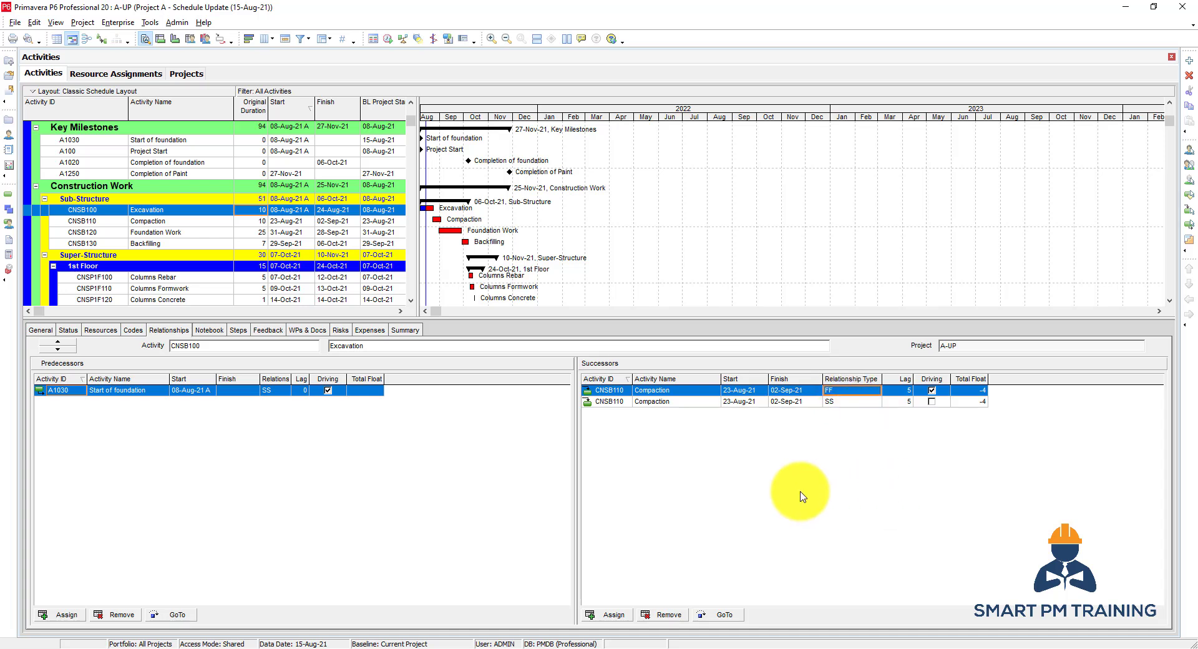
pyautogui.click(670, 613)
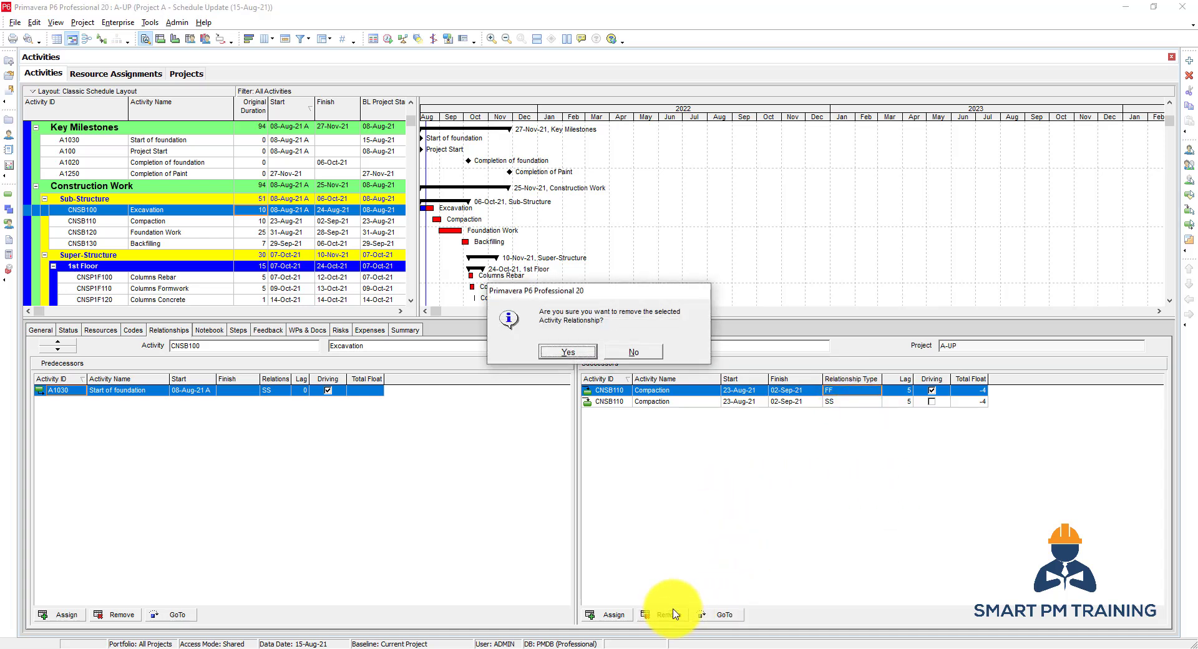
pyautogui.press('Return')
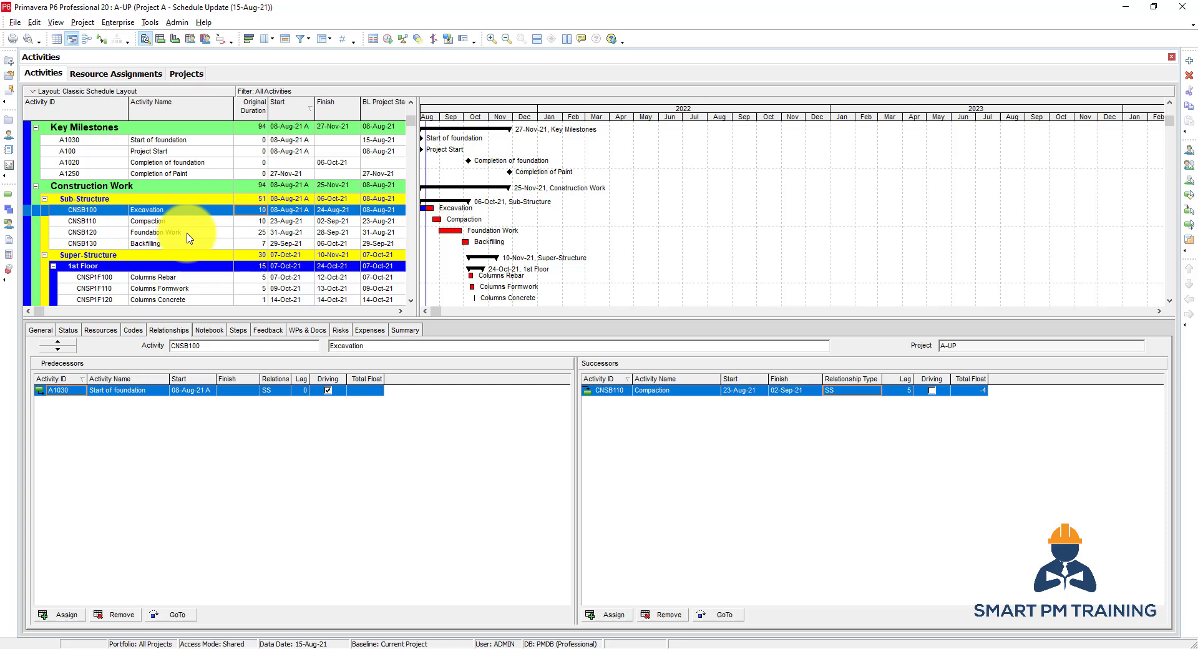
# Reschedule the open update project using its own data date.
pyautogui.click(84, 209)
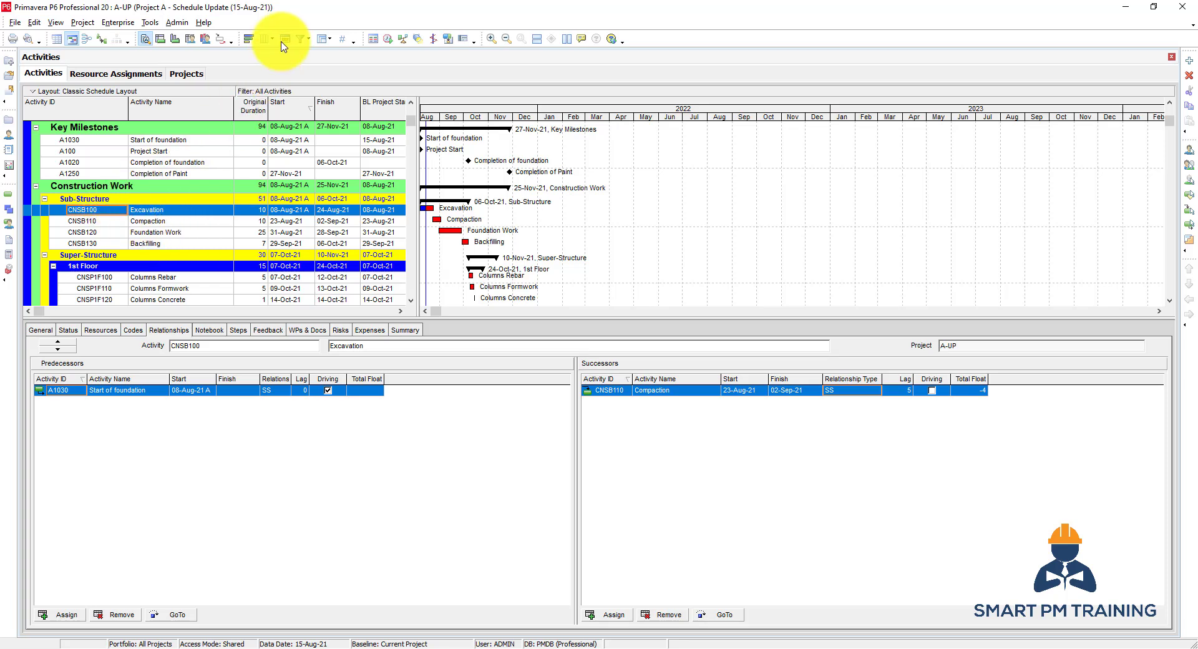
pyautogui.click(388, 39)
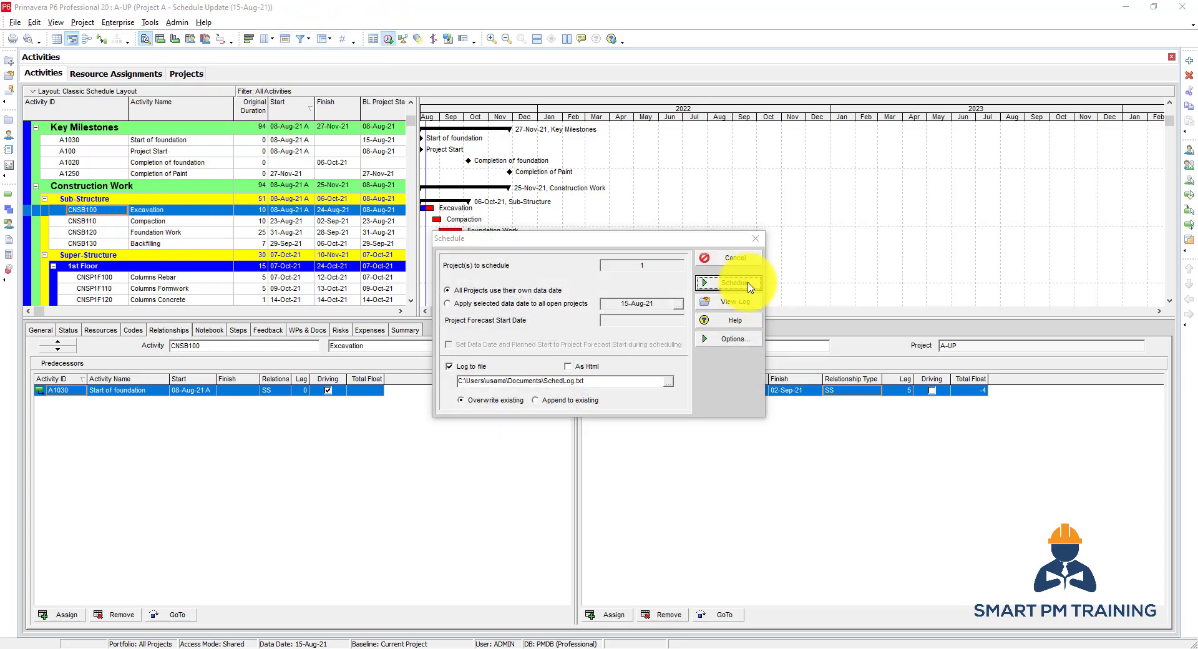
pyautogui.click(728, 282)
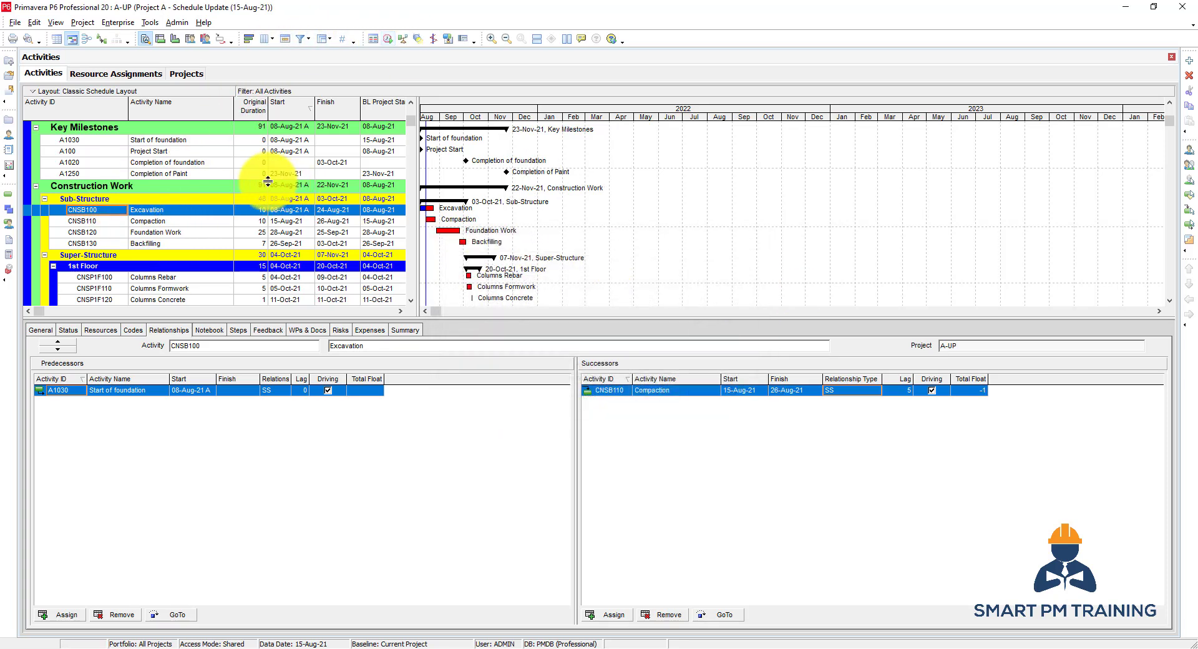
# Launch Schedule Comparison in Primavera P6 Visualizer and create a new comparison named basel, opening its options.
pyautogui.click(13, 125)
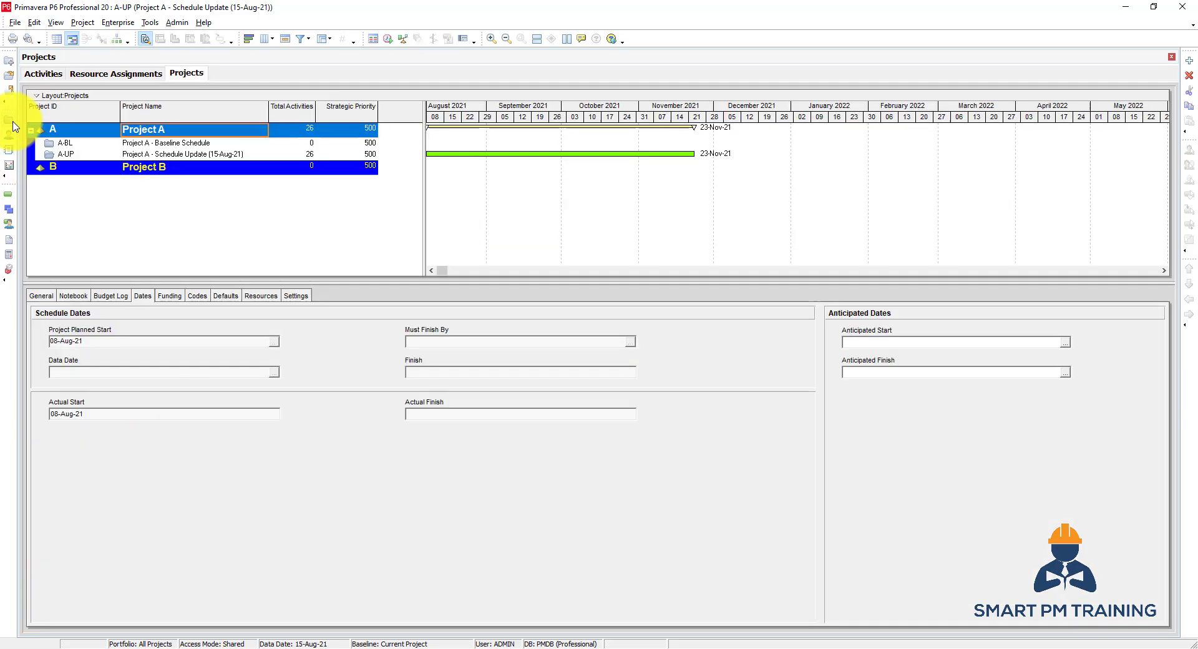
pyautogui.click(149, 23)
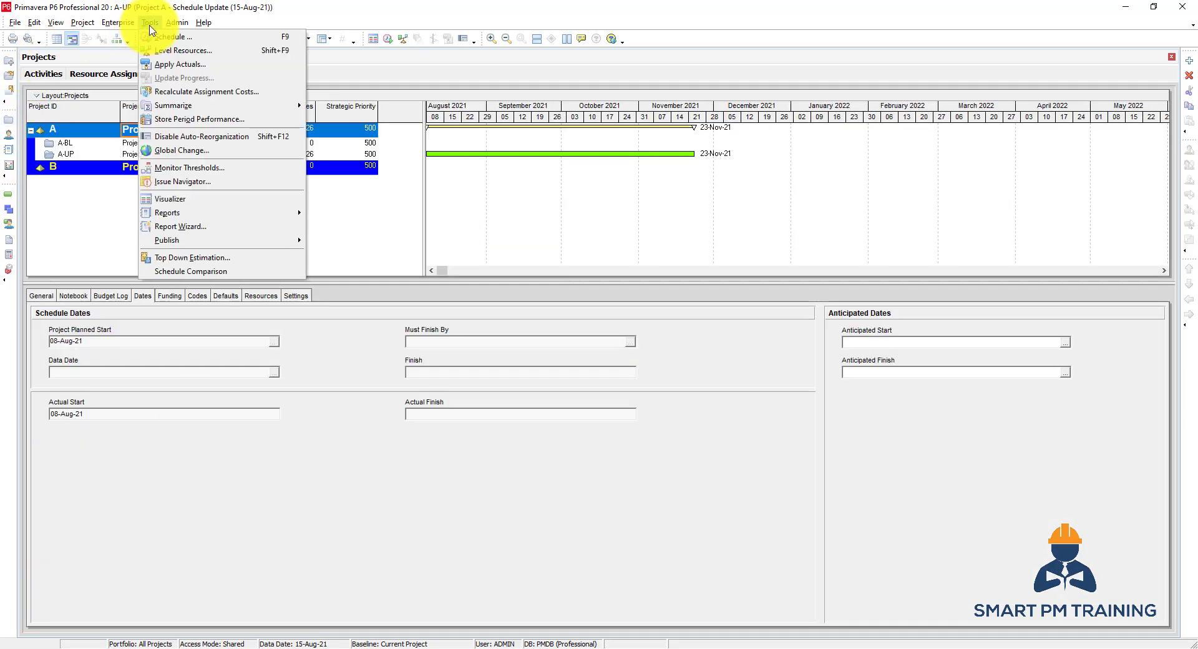
pyautogui.click(199, 275)
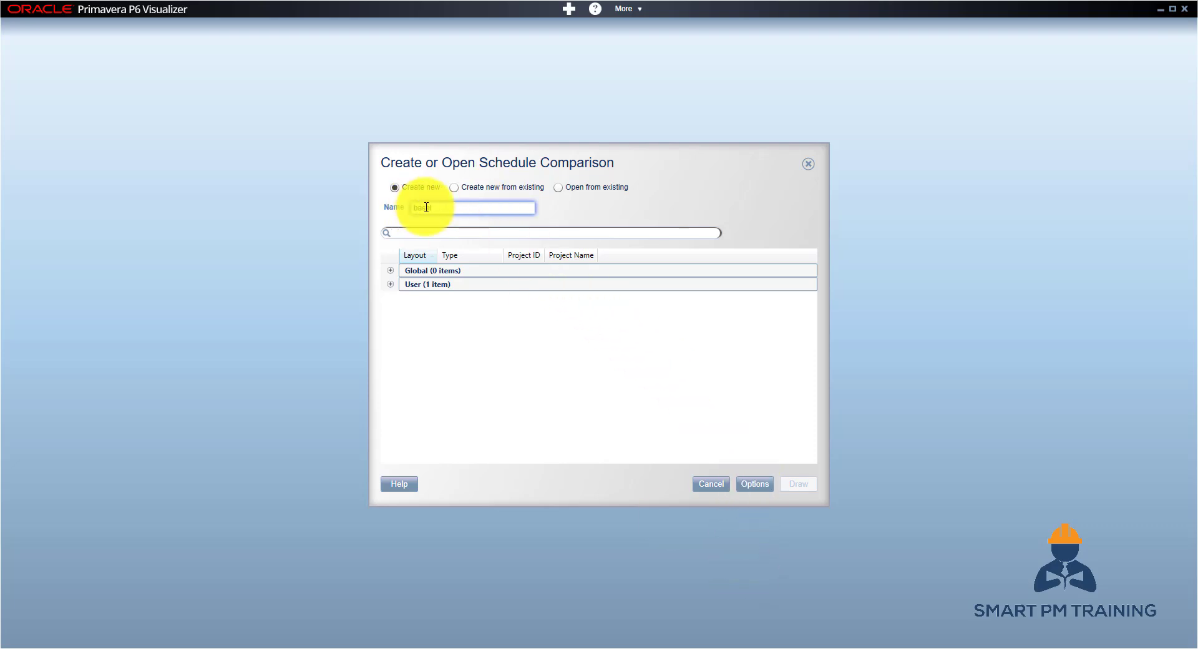
pyautogui.click(755, 485)
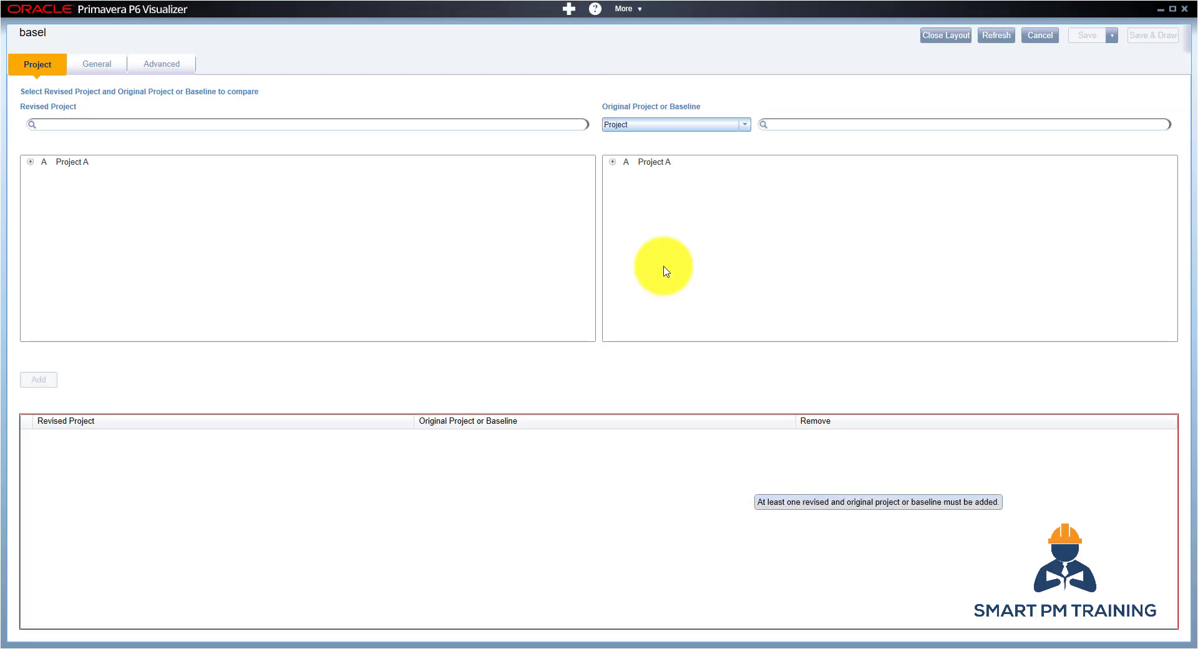
# Add a comparison pair with A-UP Schedule Update (15-Aug-21) as the revised project and A-BL Baseline Schedule as the original.
pyautogui.click(29, 162)
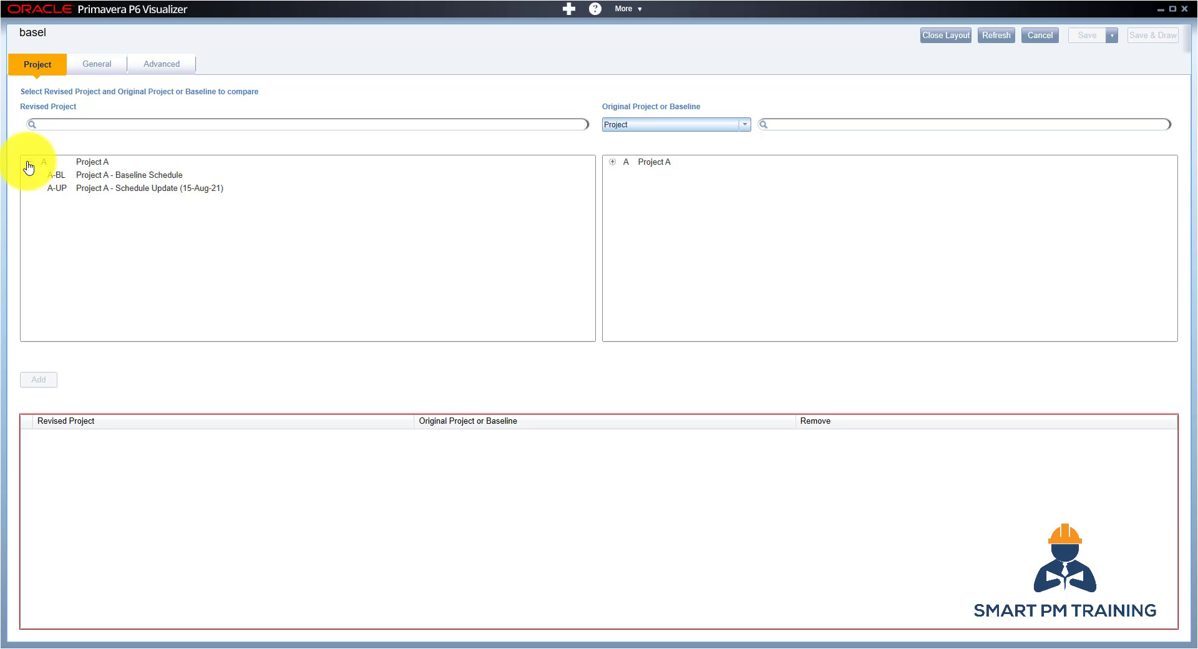
pyautogui.click(612, 165)
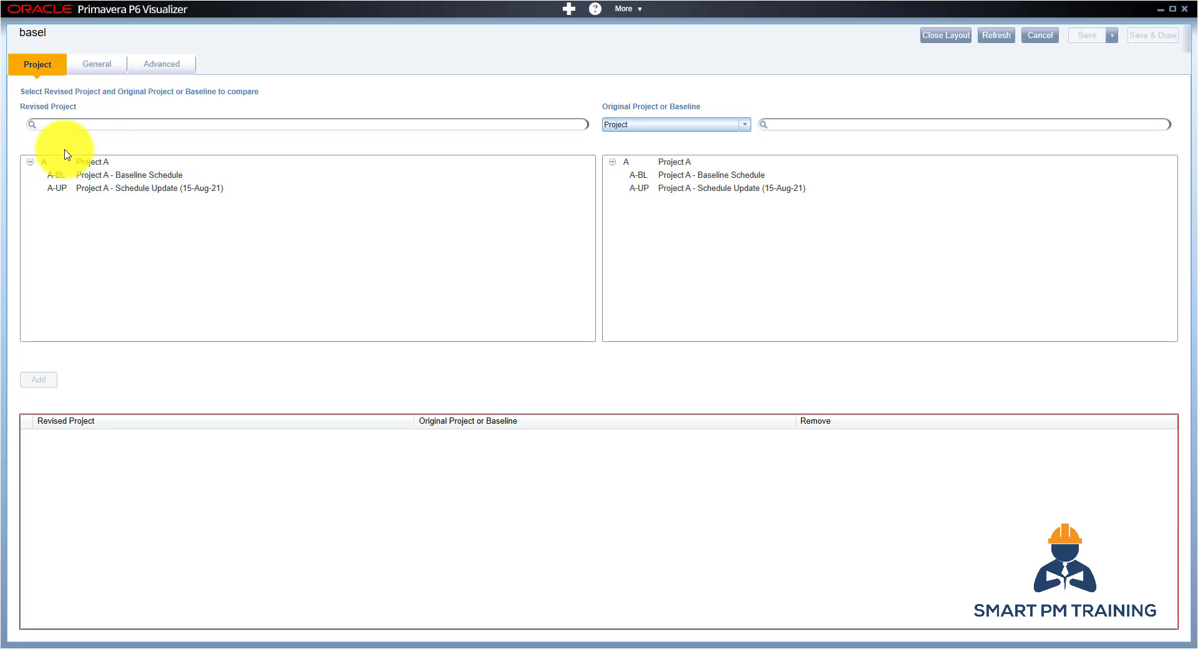
pyautogui.click(80, 189)
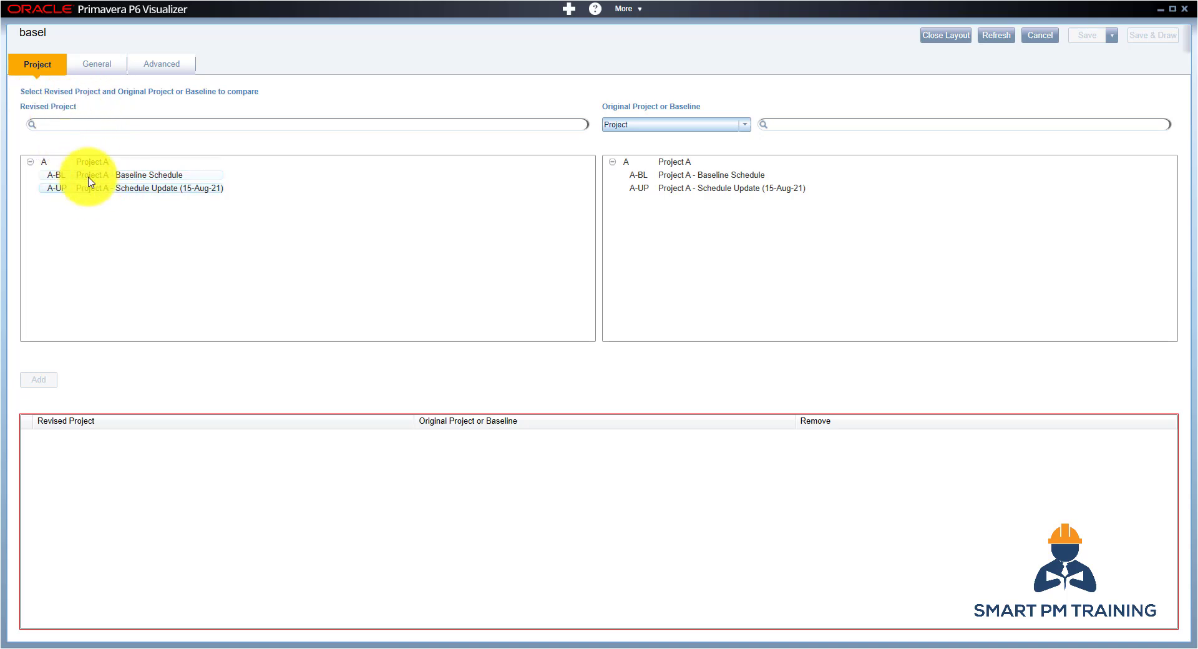
pyautogui.click(643, 188)
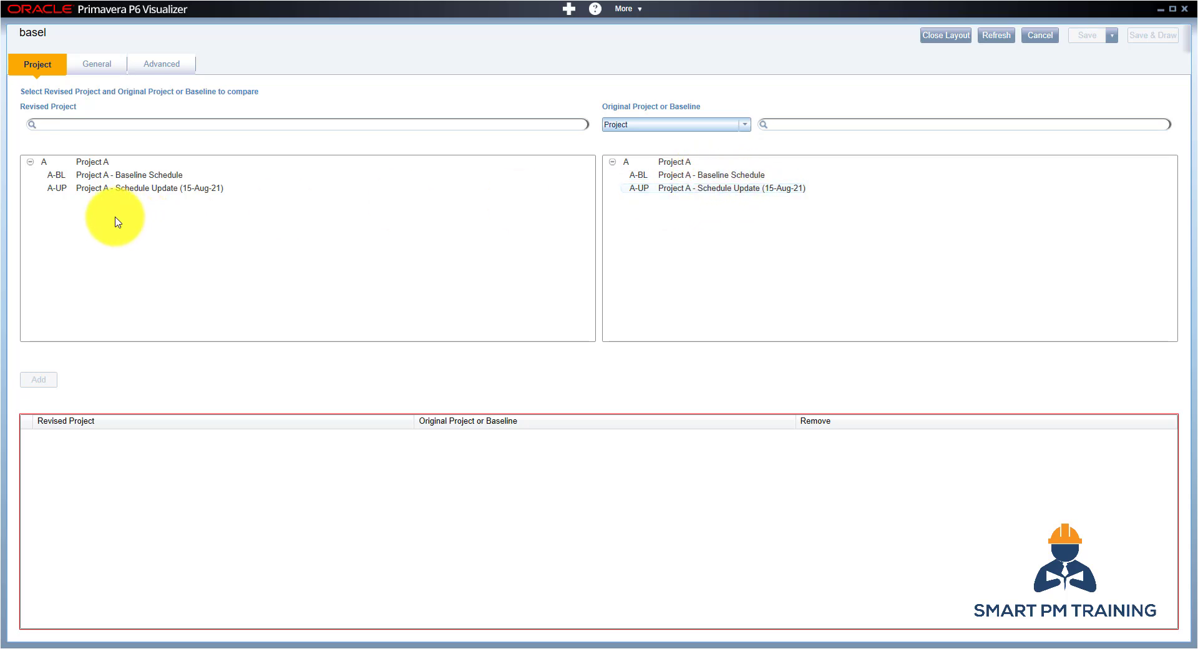
pyautogui.click(94, 190)
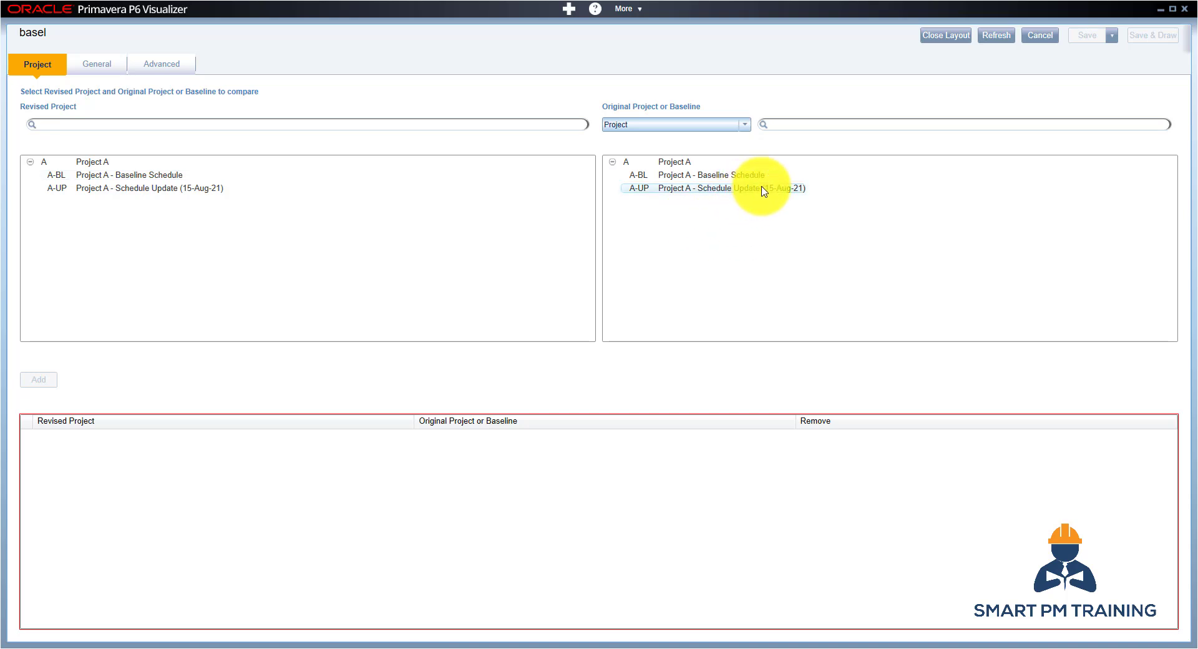
pyautogui.click(95, 190)
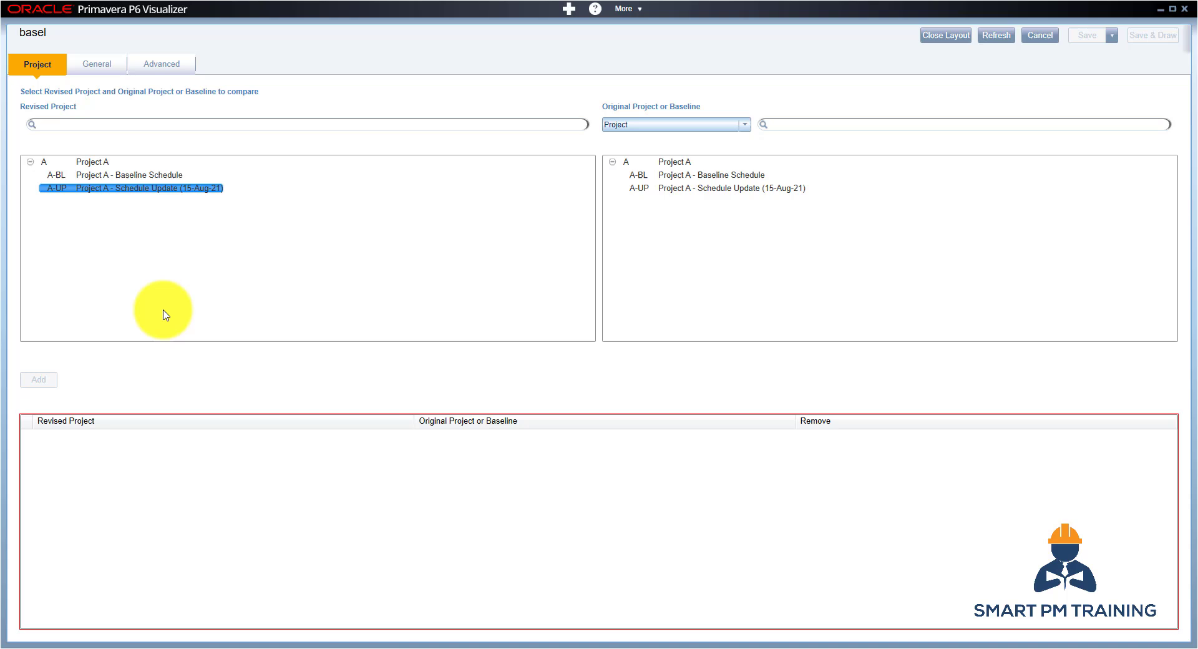
pyautogui.click(716, 176)
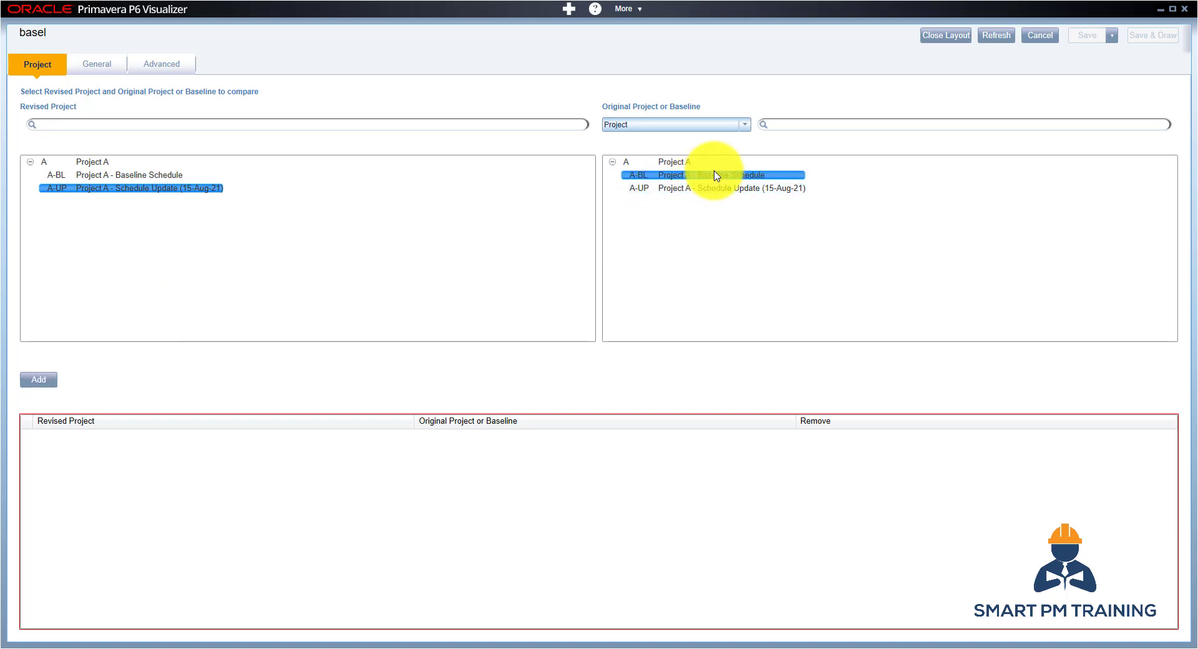
pyautogui.click(39, 380)
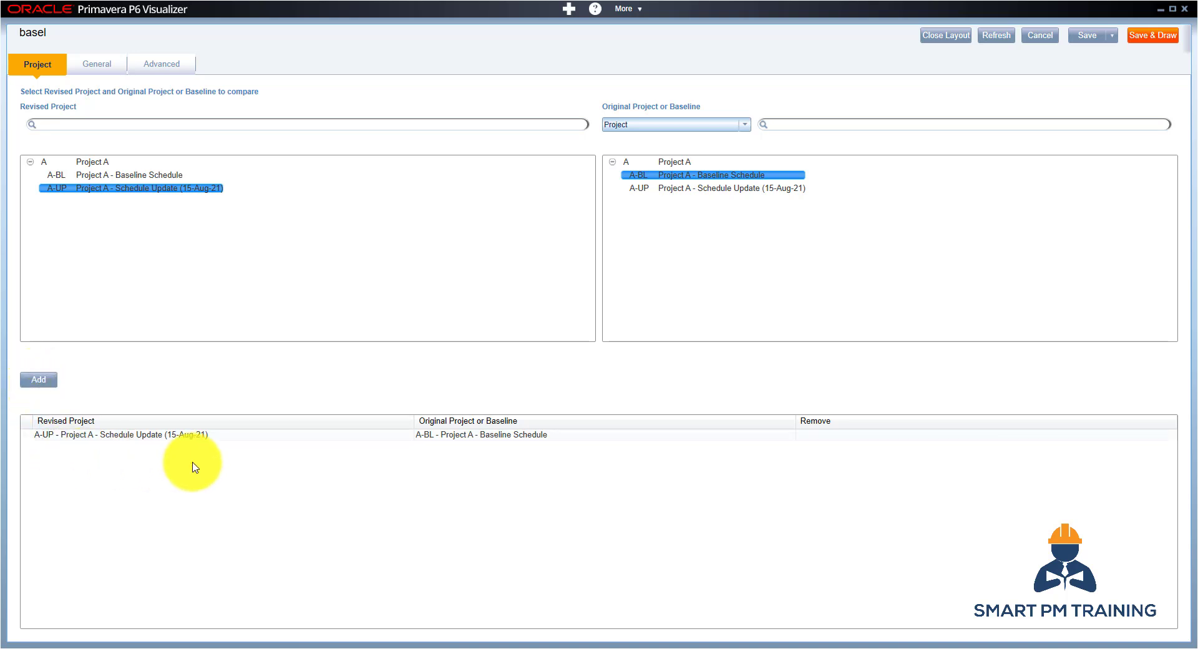
pyautogui.click(156, 436)
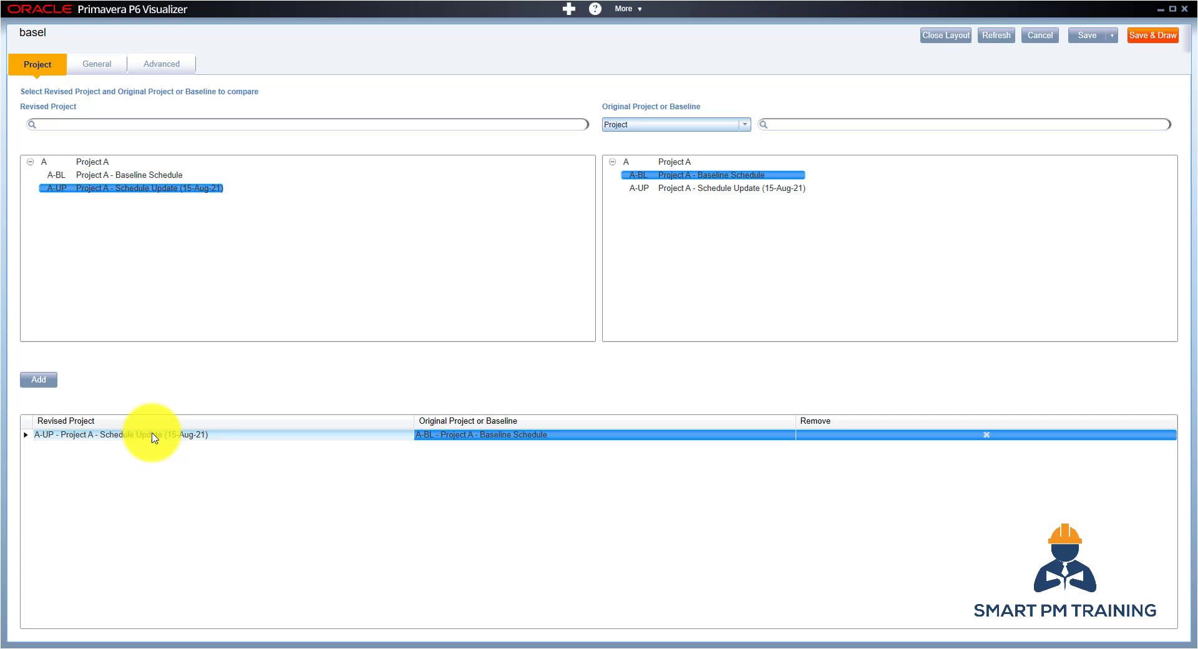
# Set the comparison report's output file to Comparison.html on the Desktop.
pyautogui.click(109, 69)
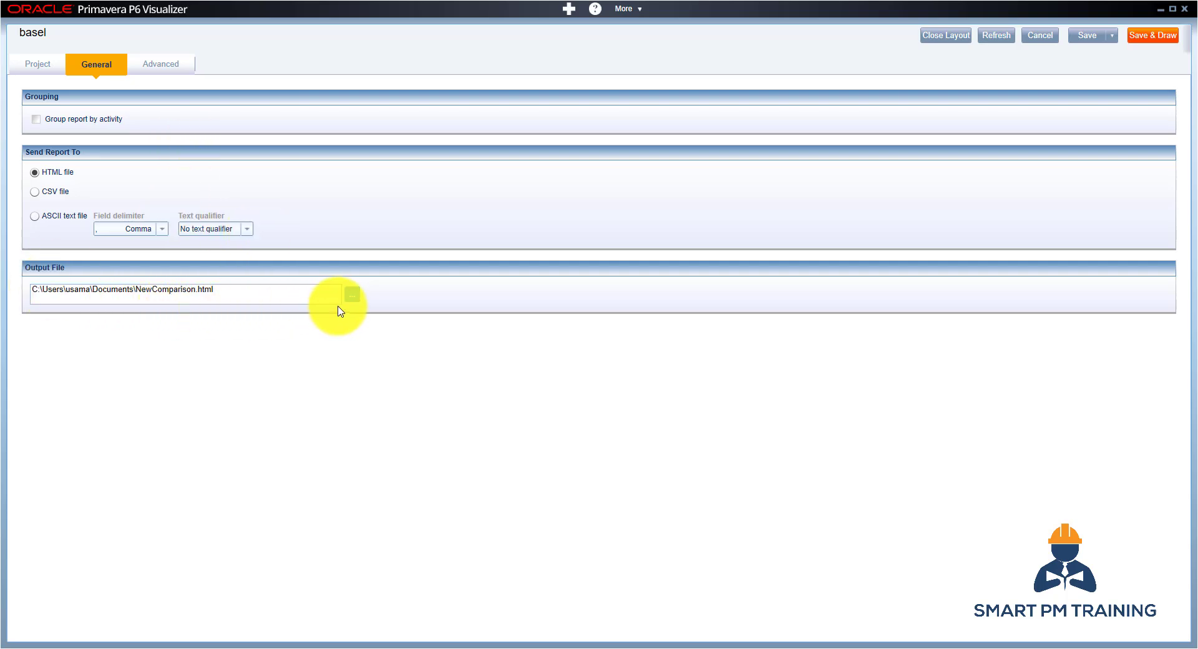
pyautogui.click(352, 294)
pyautogui.click(87, 98)
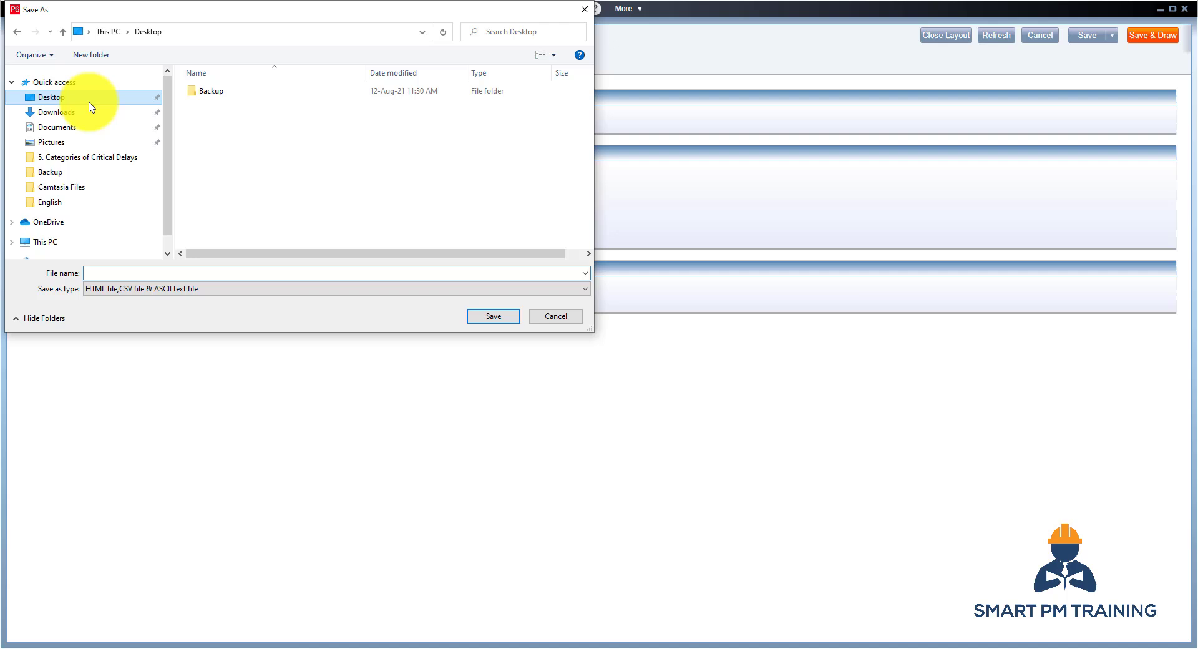
pyautogui.click(129, 274)
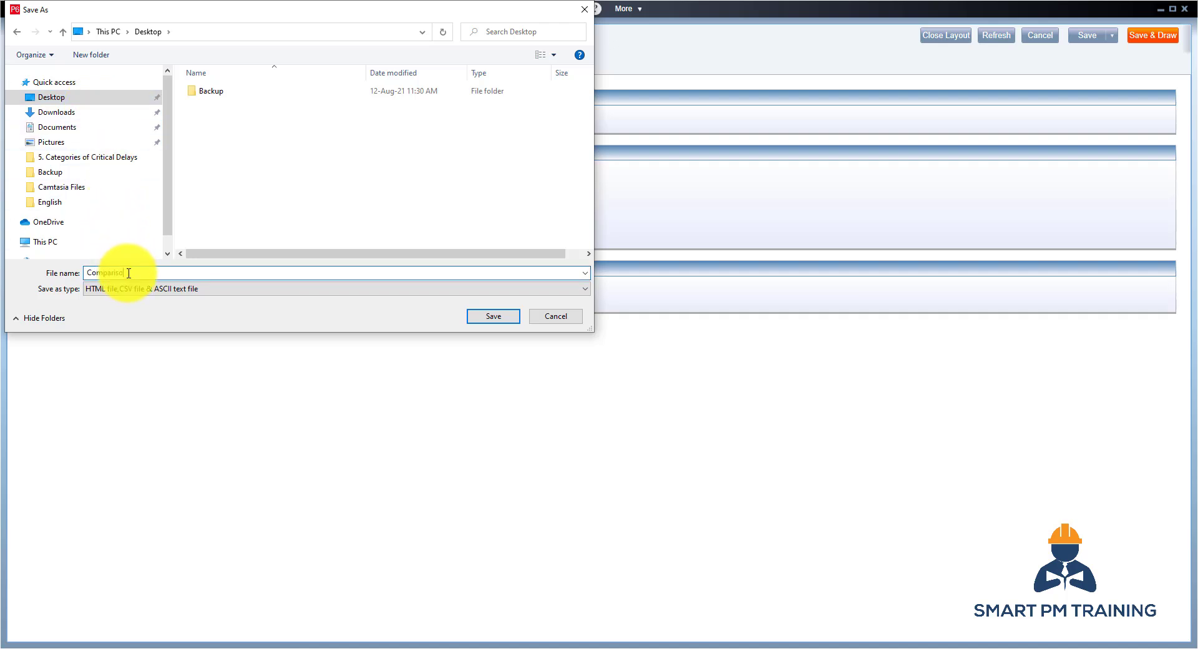
pyautogui.click(494, 316)
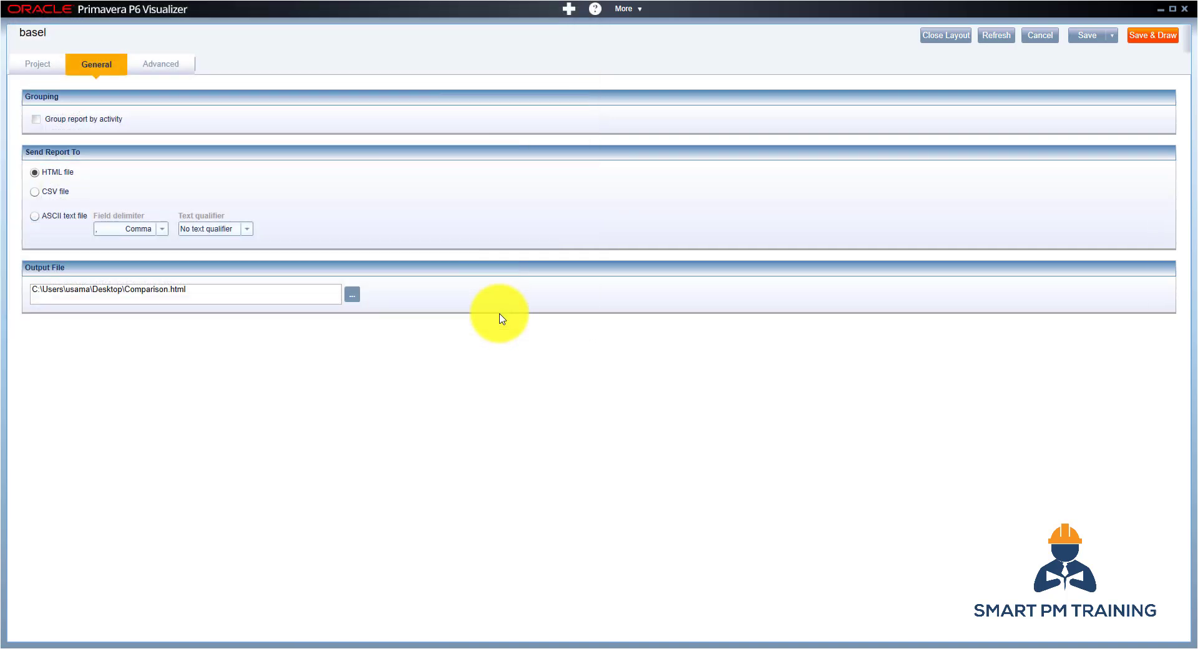
# Limit the compared project information to Added/deleted Activities in the comparison's advanced options.
pyautogui.click(157, 66)
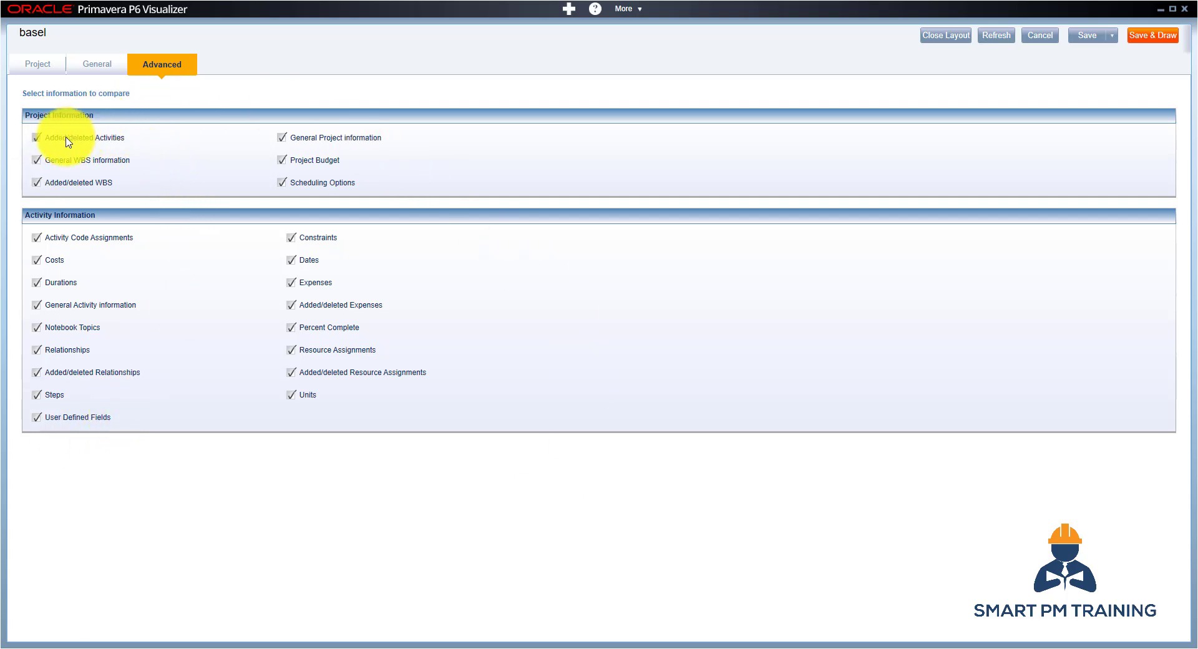
pyautogui.click(65, 163)
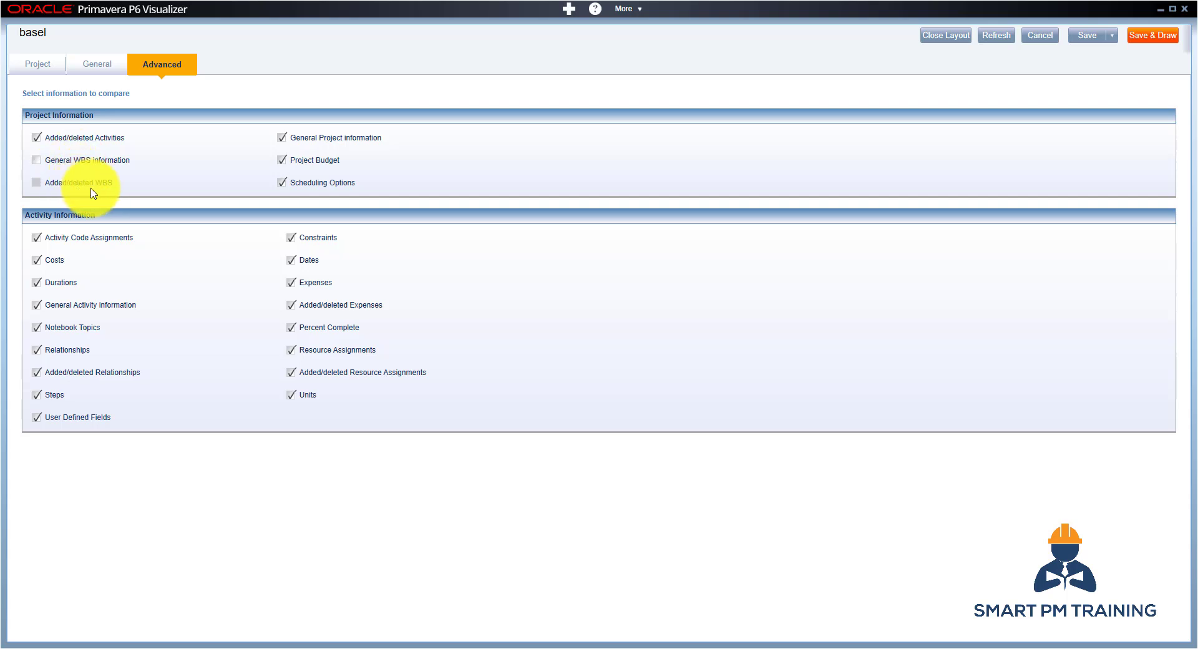
pyautogui.click(315, 138)
pyautogui.click(320, 163)
pyautogui.click(329, 182)
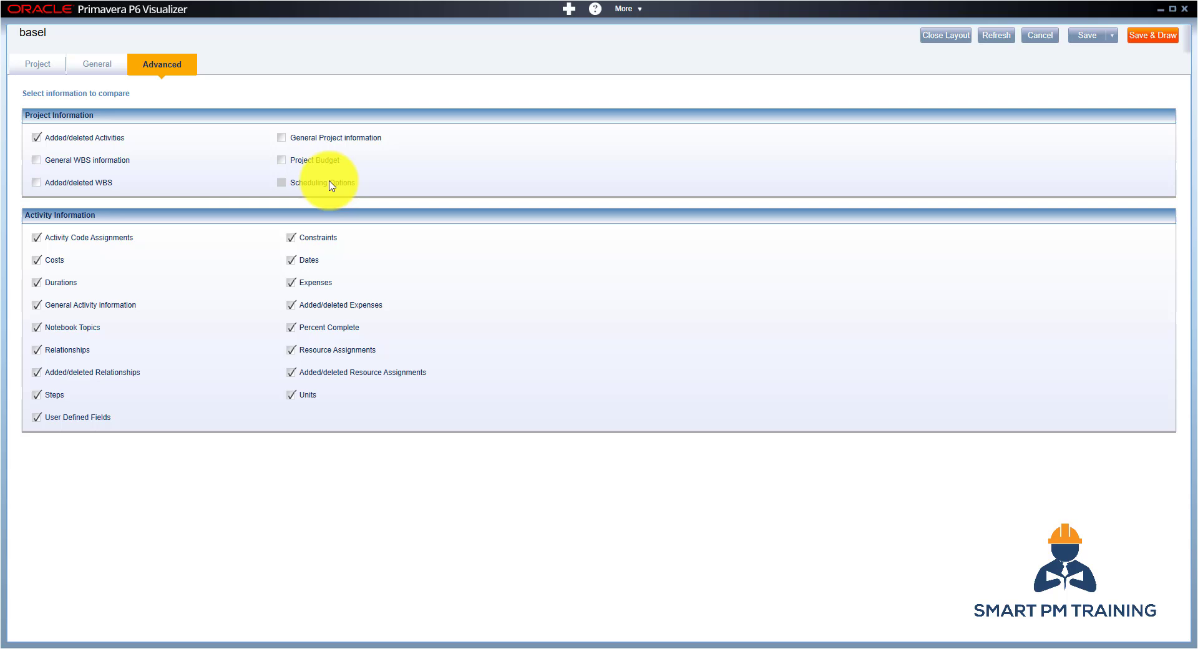
# Exclude Activity Code Assignments, Costs, General Activity information, Notebook Topics, Steps and User Defined Fields from the compared activity information.
pyautogui.click(88, 239)
pyautogui.click(55, 261)
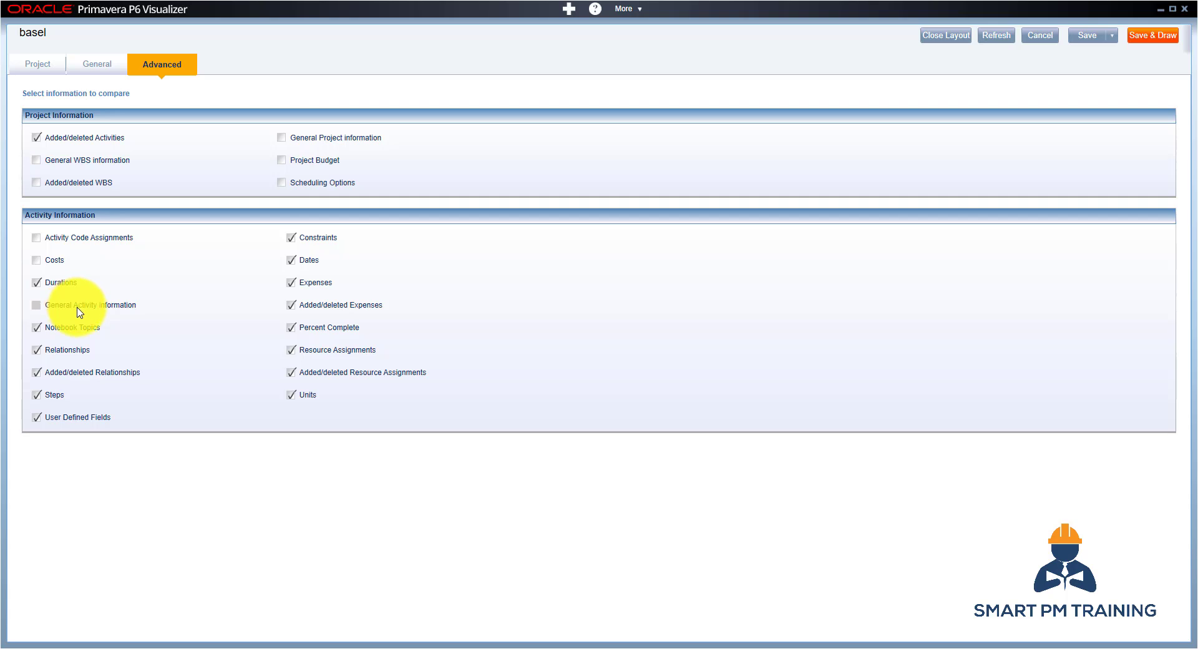
pyautogui.click(73, 328)
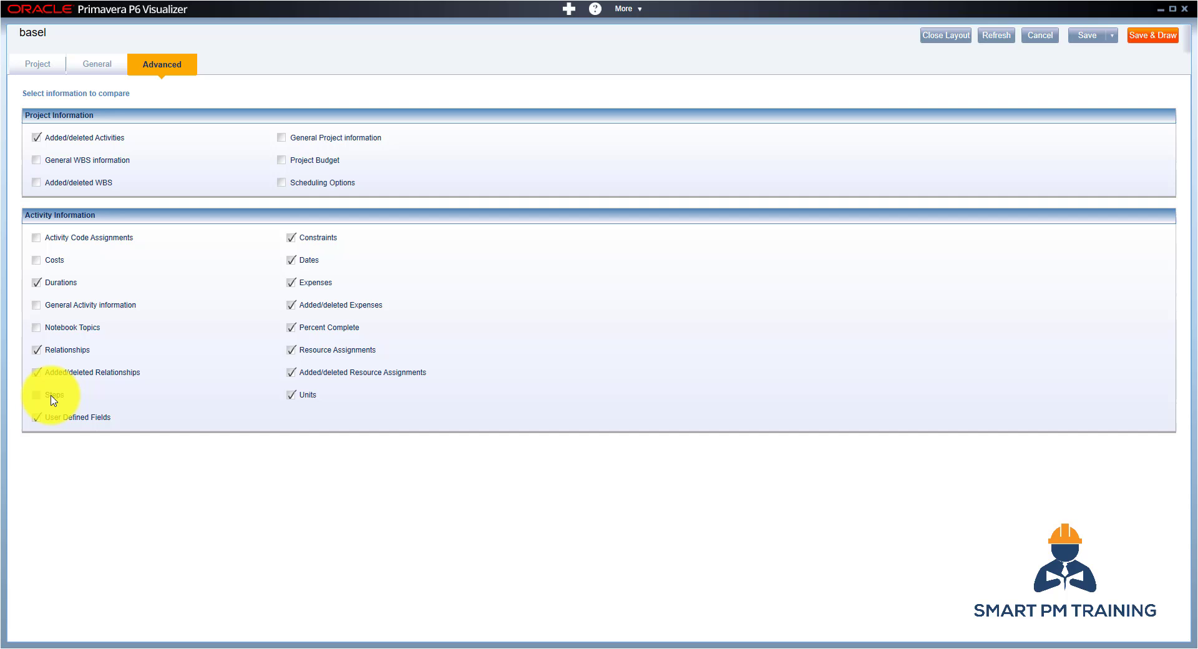
pyautogui.click(78, 418)
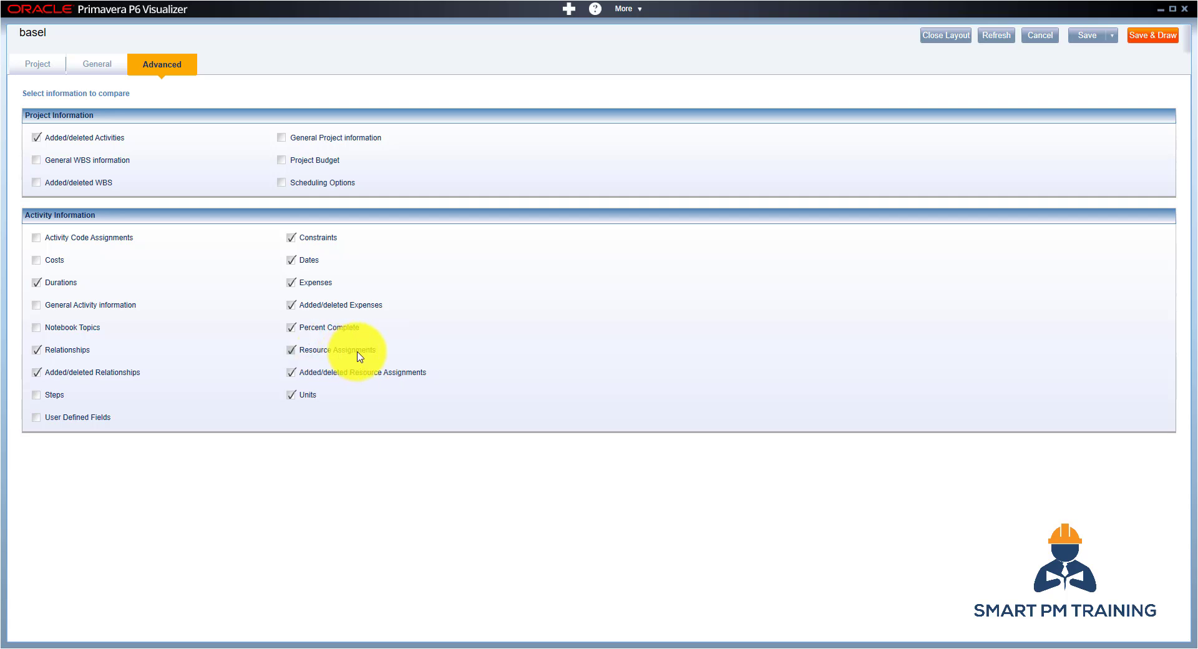
# Exclude Dates, Expenses, Added/deleted Expenses, Percent Complete, Added/deleted Resource Assignments and Units from the comparison, and save and draw the report.
pyautogui.click(318, 241)
pyautogui.click(302, 241)
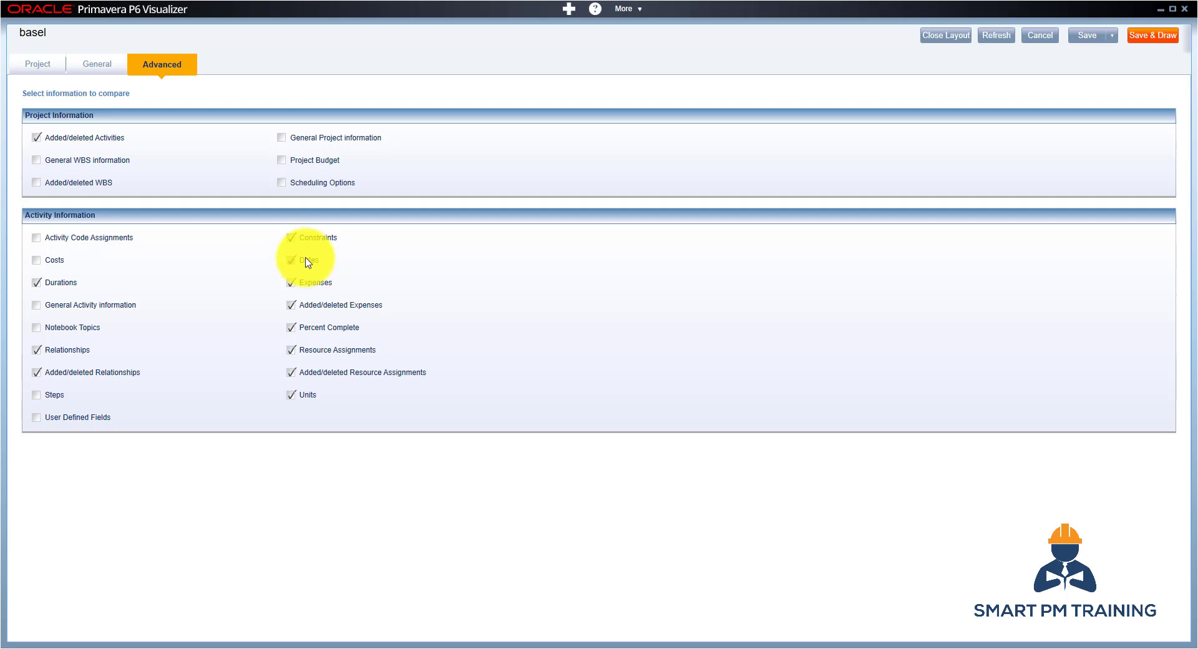
pyautogui.click(308, 262)
pyautogui.click(312, 283)
pyautogui.click(315, 305)
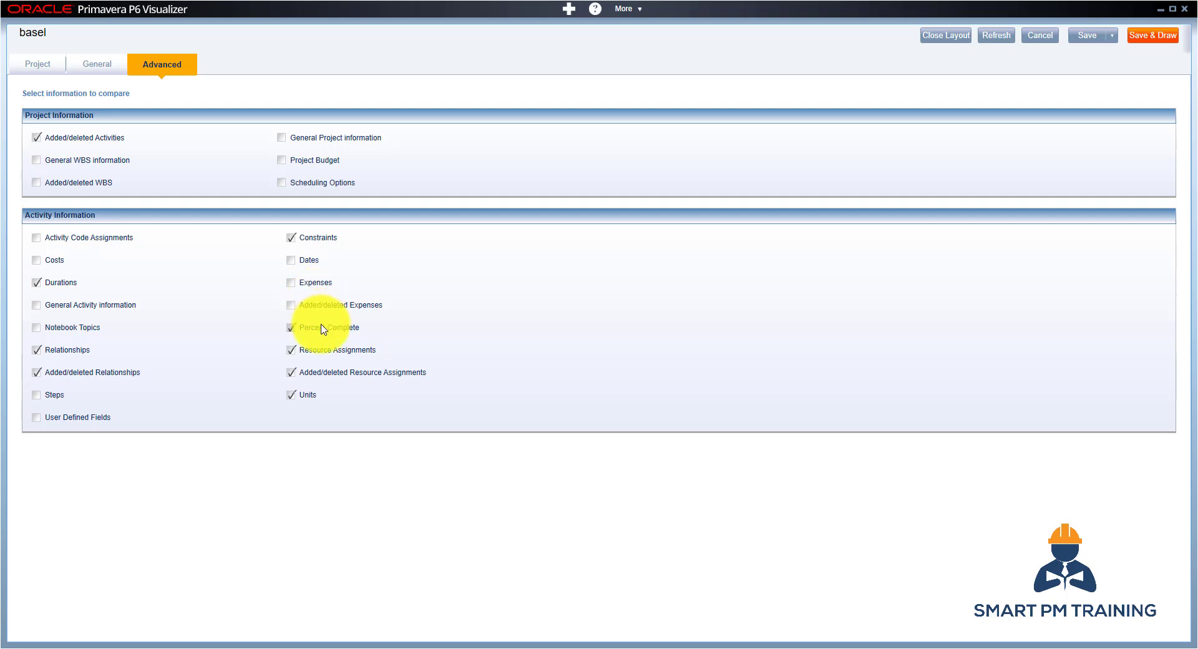
pyautogui.click(323, 328)
pyautogui.click(356, 373)
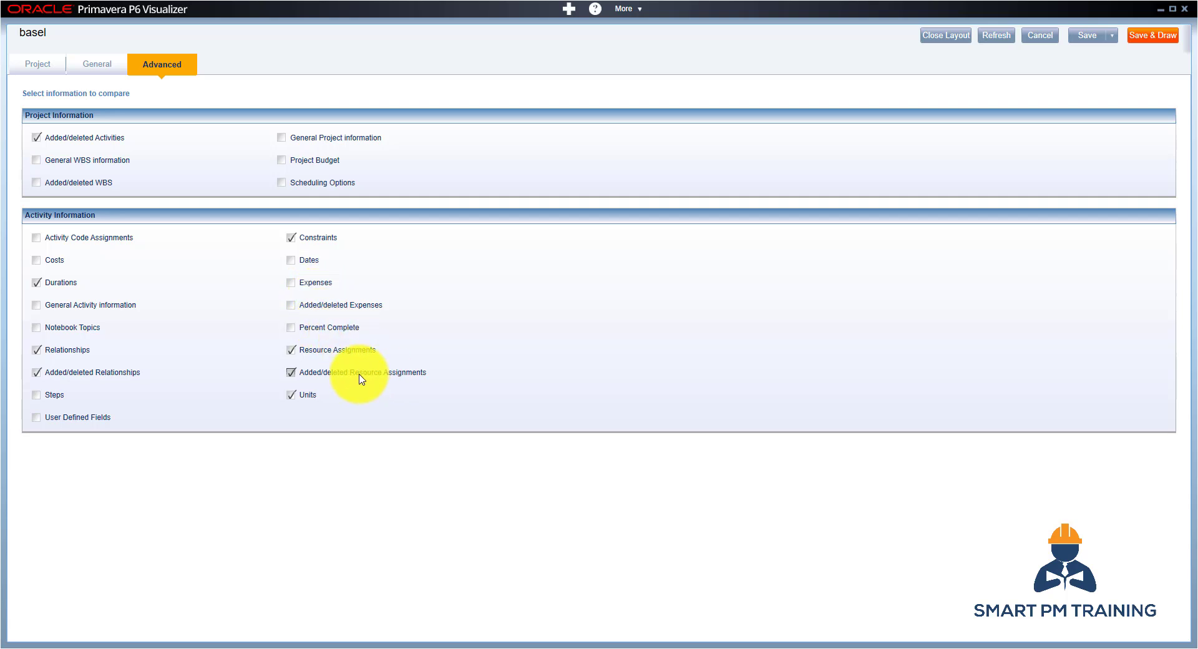
pyautogui.click(318, 394)
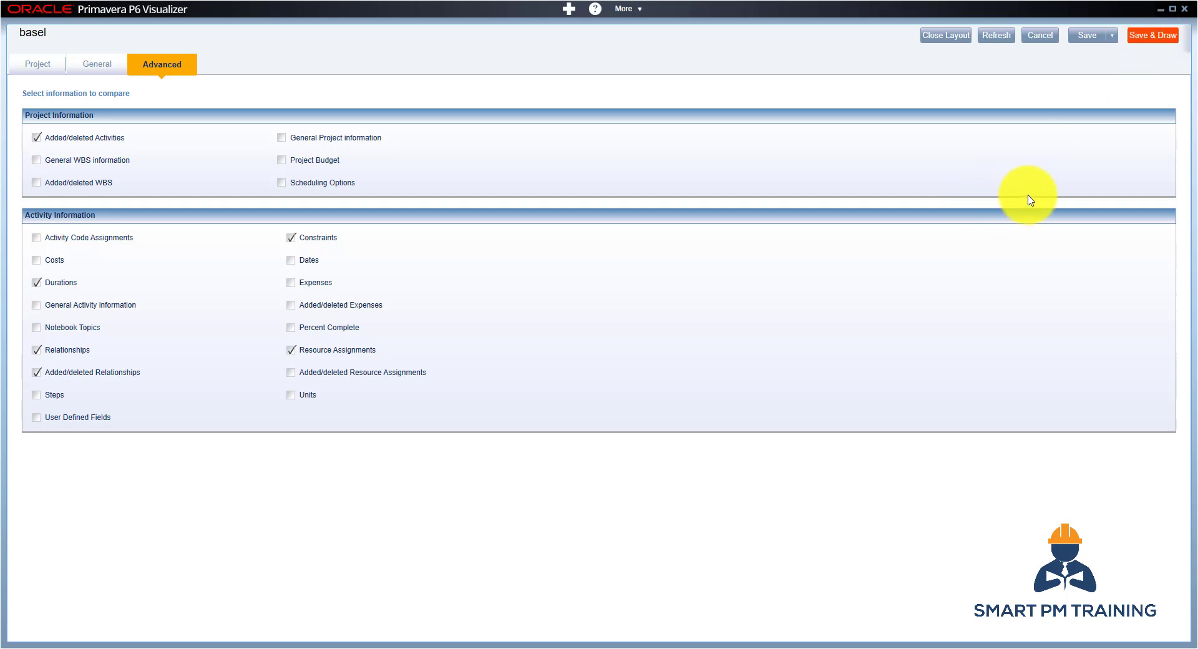
pyautogui.click(1134, 36)
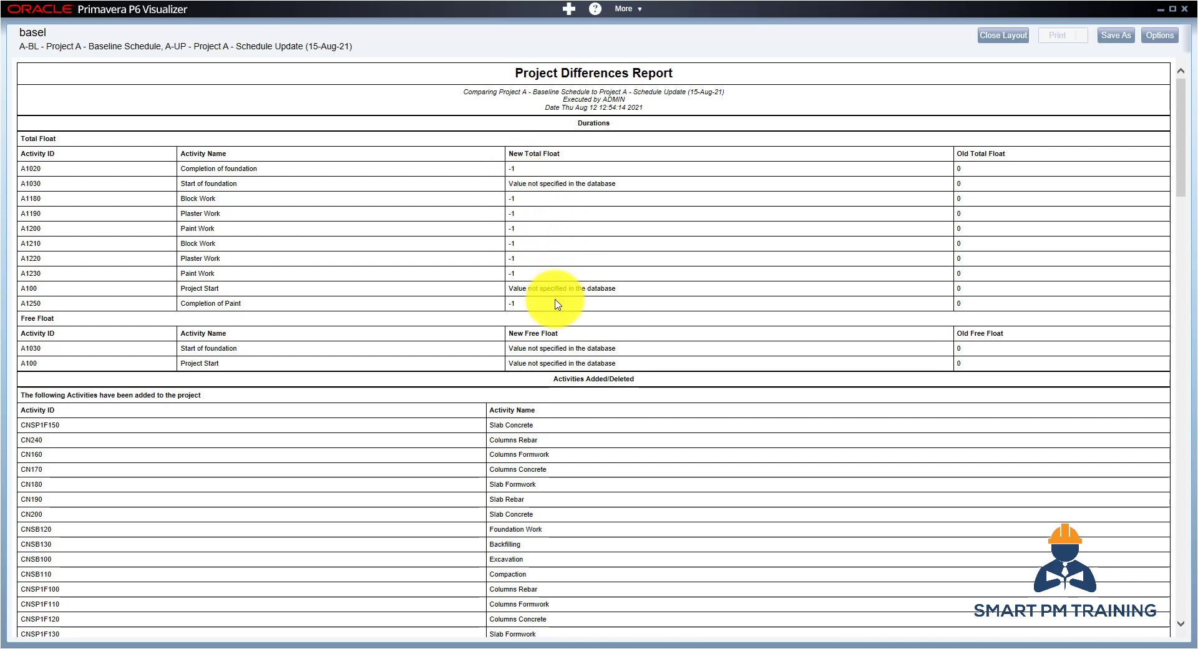
# Examine the activities added to and deleted from the project in the Project Differences Report.
pyautogui.scroll(-5, 557, 304)
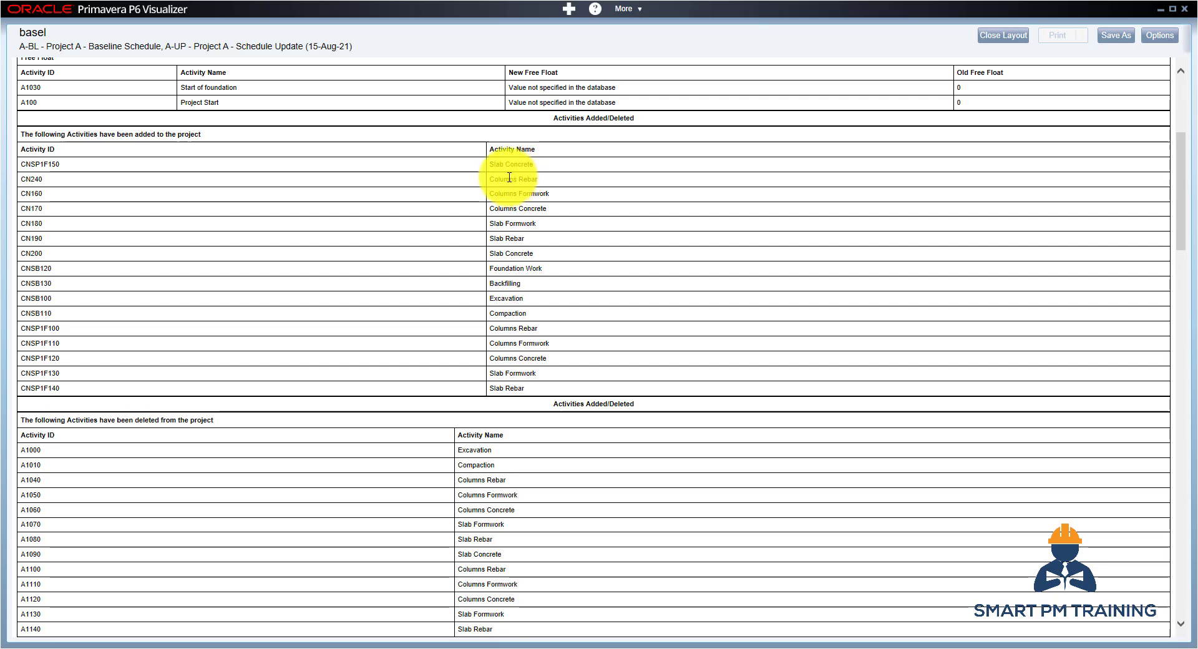
pyautogui.scroll(-4, 306, 318)
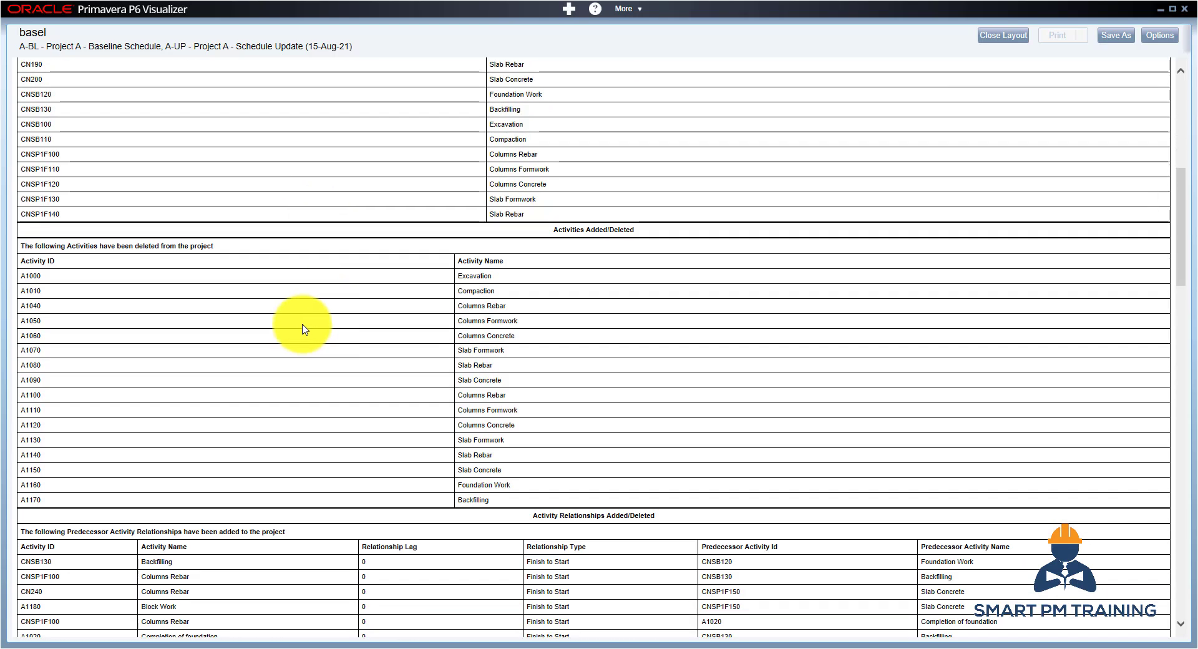
pyautogui.scroll(2, 313, 399)
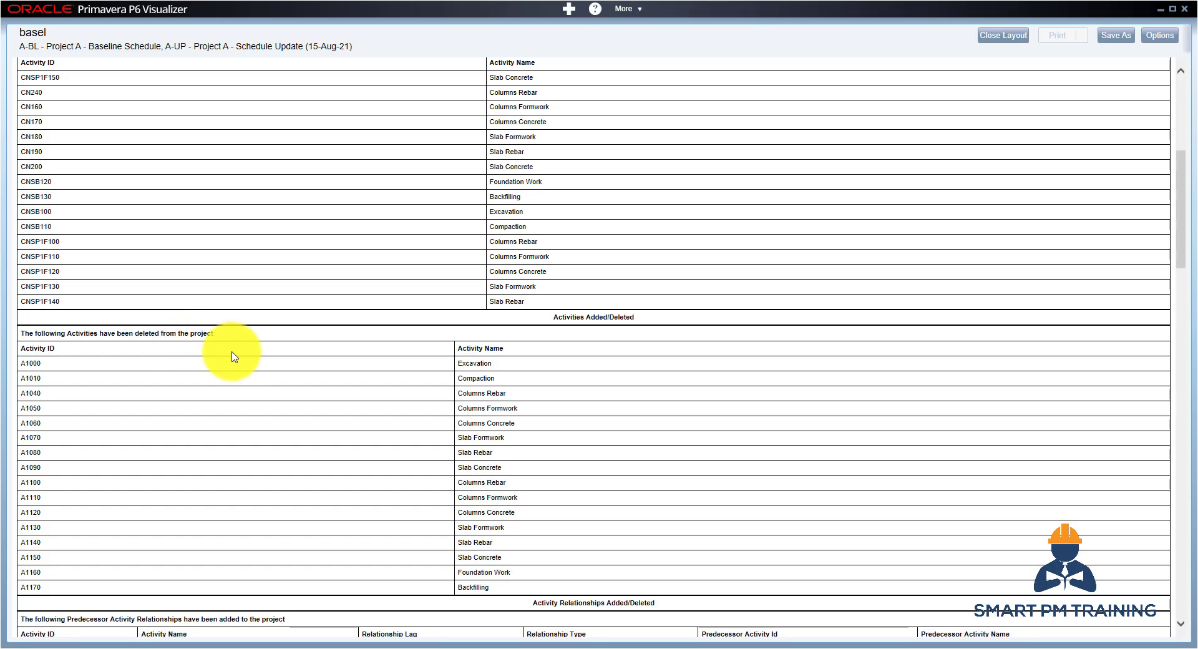
pyautogui.scroll(3, 234, 356)
pyautogui.scroll(-3, 235, 356)
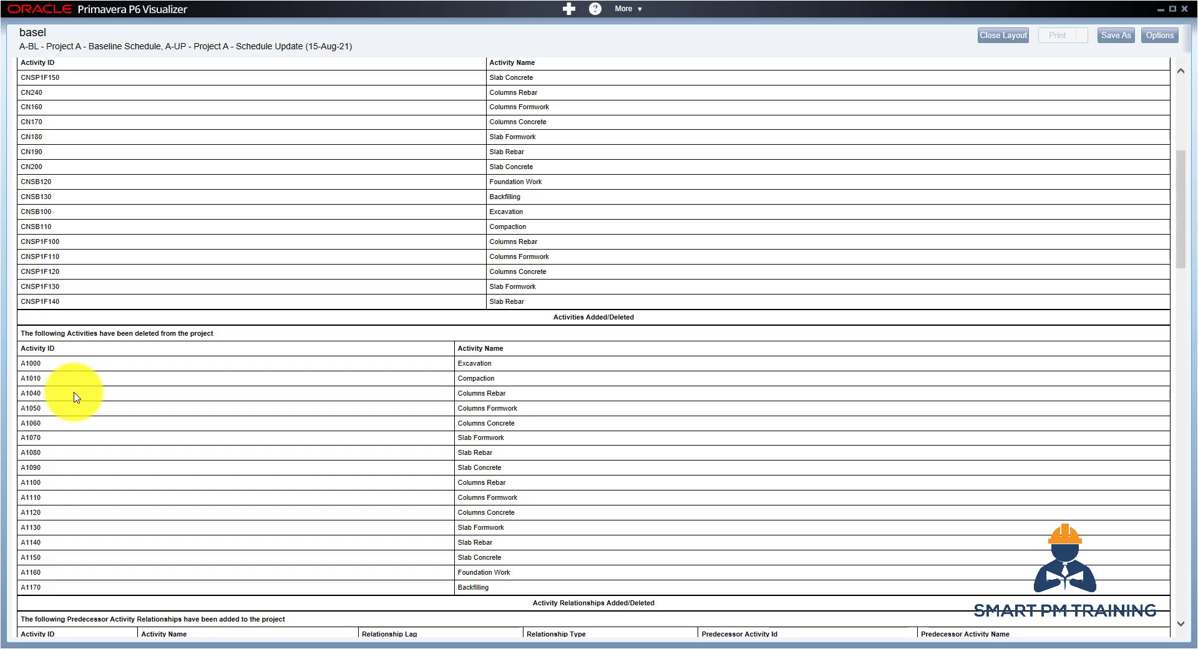
pyautogui.scroll(2, 69, 393)
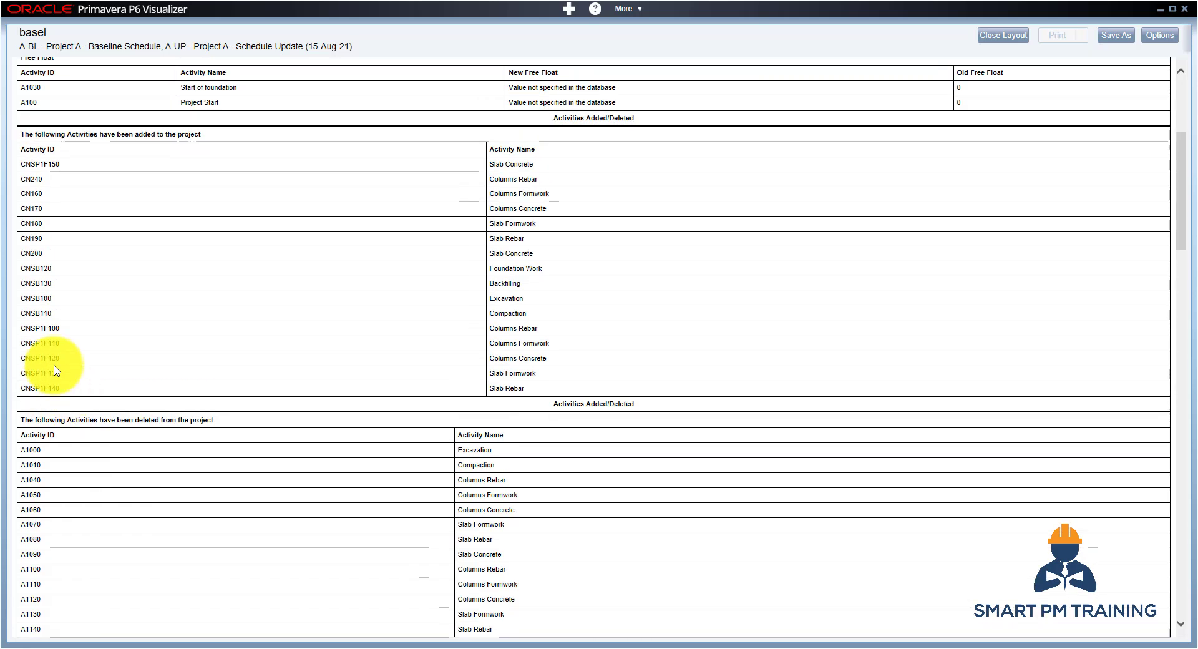
pyautogui.scroll(-2, 54, 371)
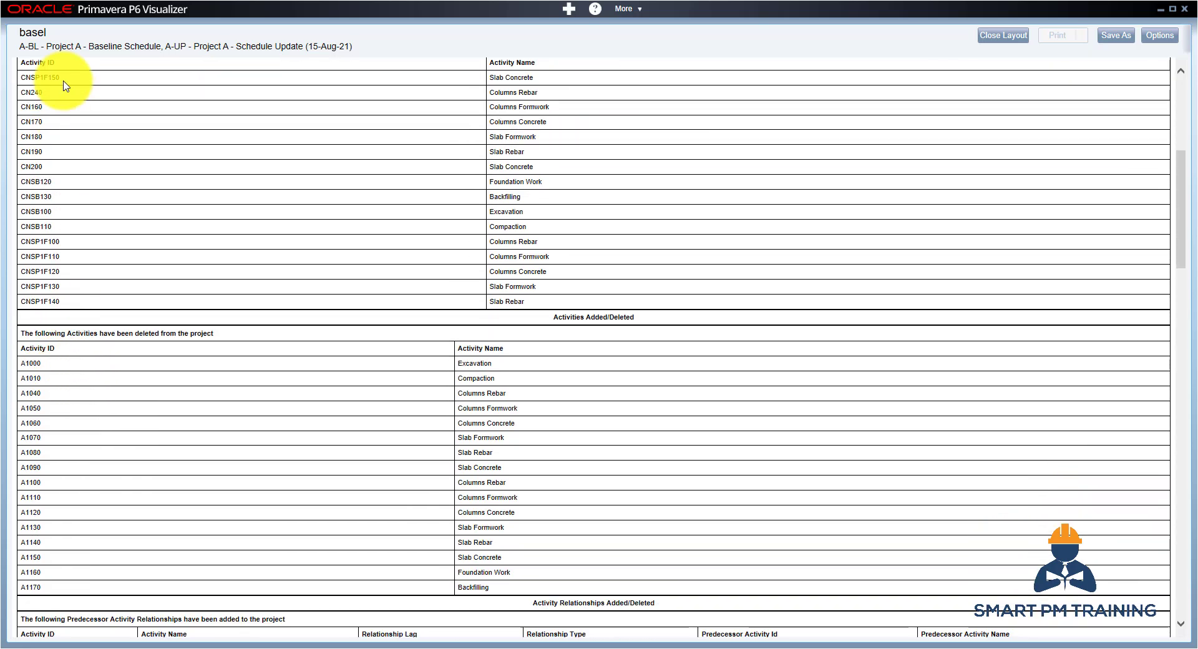
pyautogui.scroll(2, 293, 406)
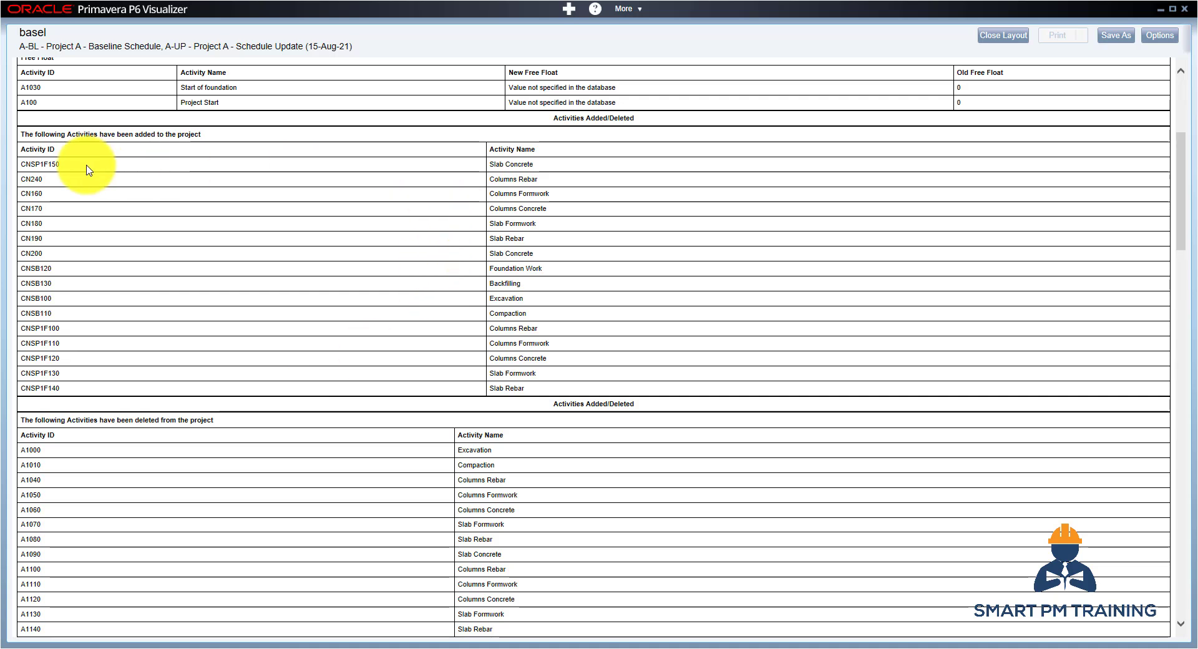
pyautogui.scroll(-8, 348, 165)
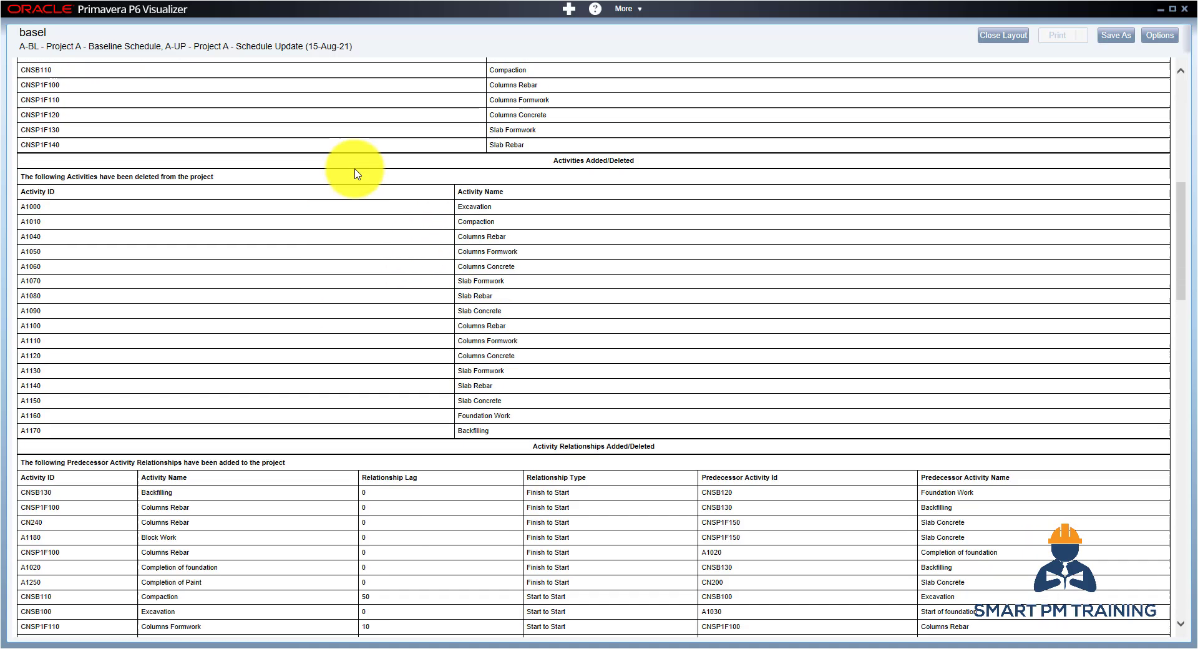
# Examine the added and deleted predecessor and successor relationships through to the end of the report.
pyautogui.scroll(-4, 341, 193)
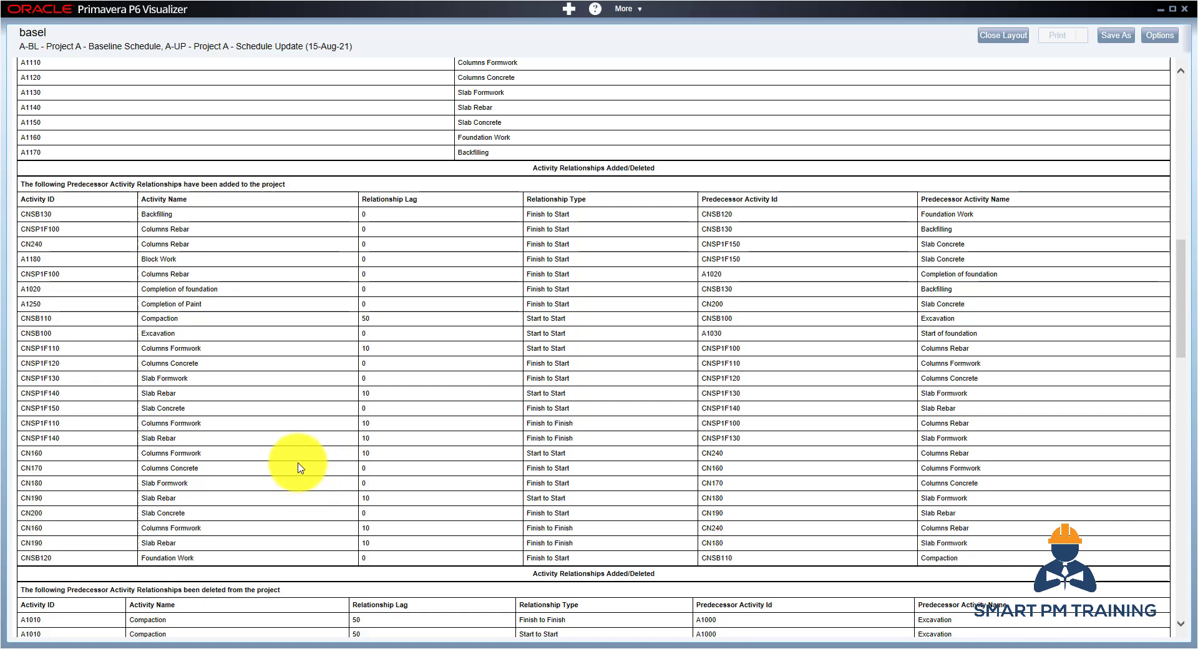
pyautogui.scroll(-8, 298, 468)
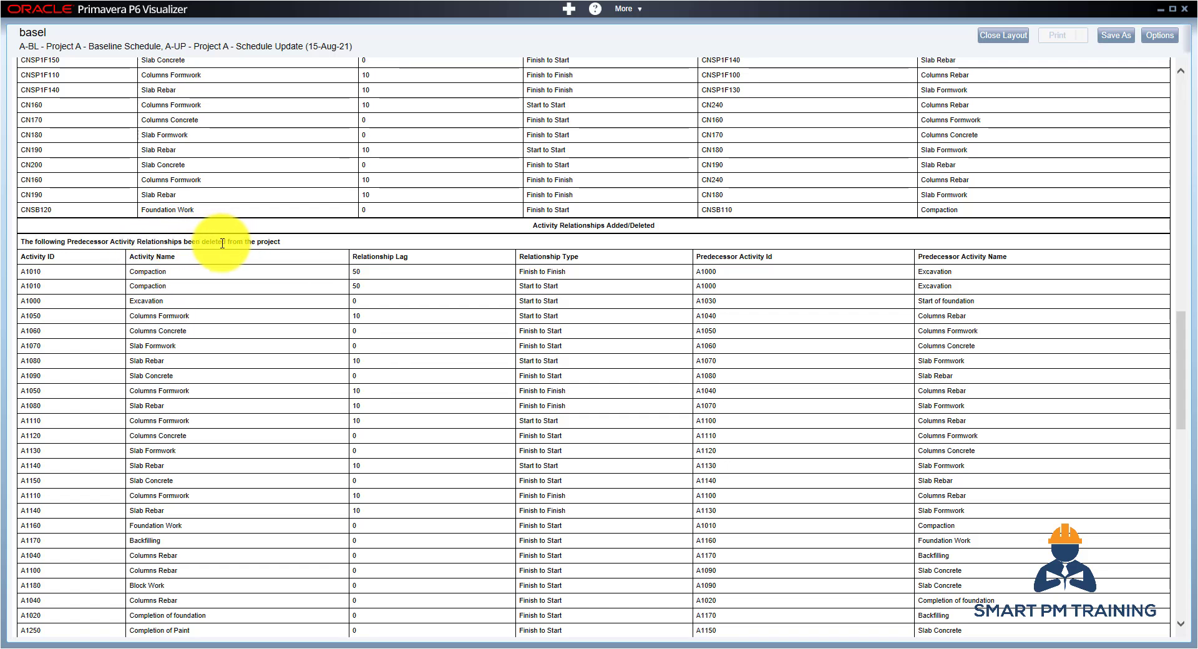
pyautogui.doubleClick(30, 272)
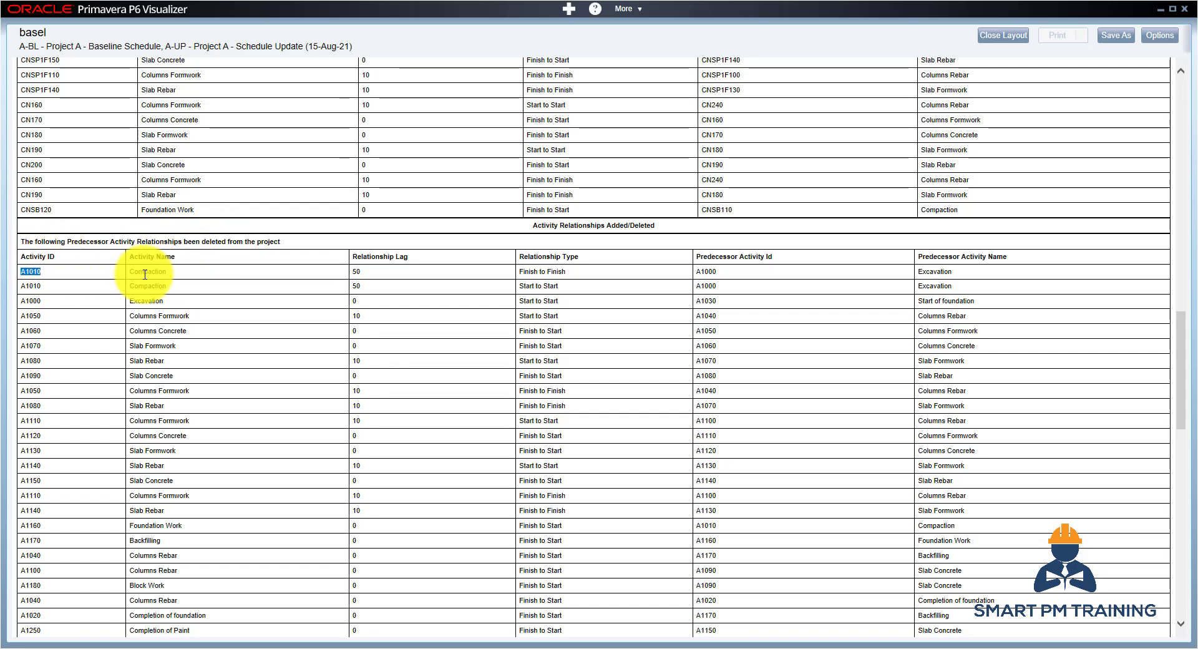
pyautogui.moveTo(145, 274); pyautogui.dragTo(971, 270)
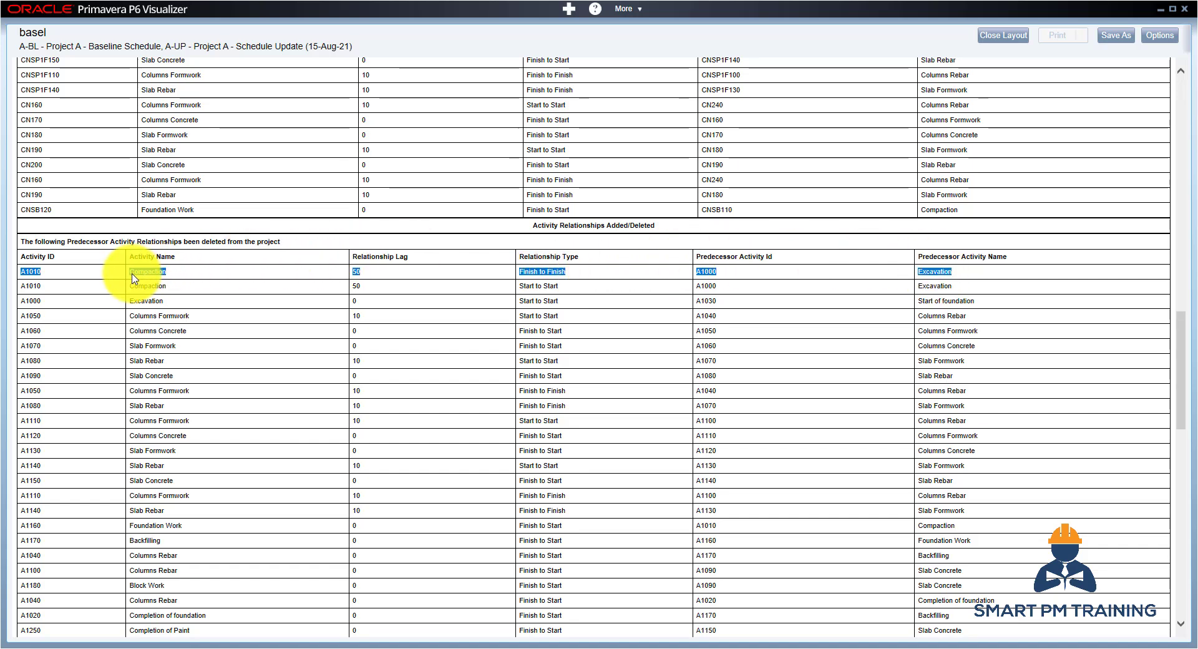
pyautogui.scroll(-3, 558, 275)
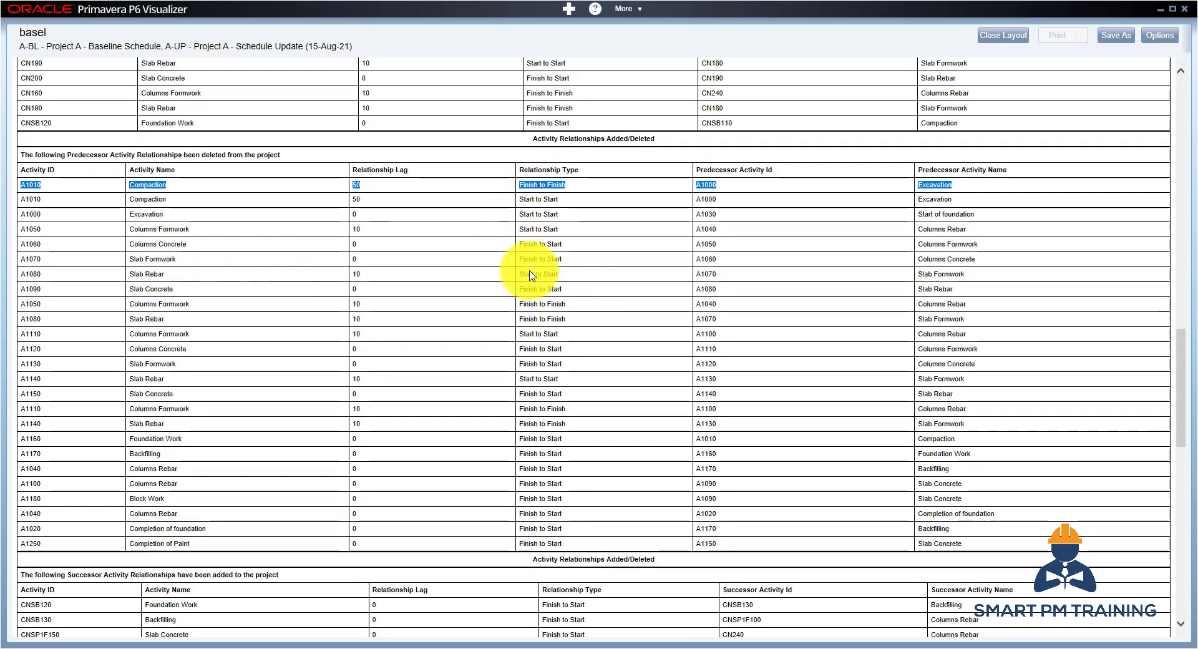
pyautogui.scroll(-8, 530, 270)
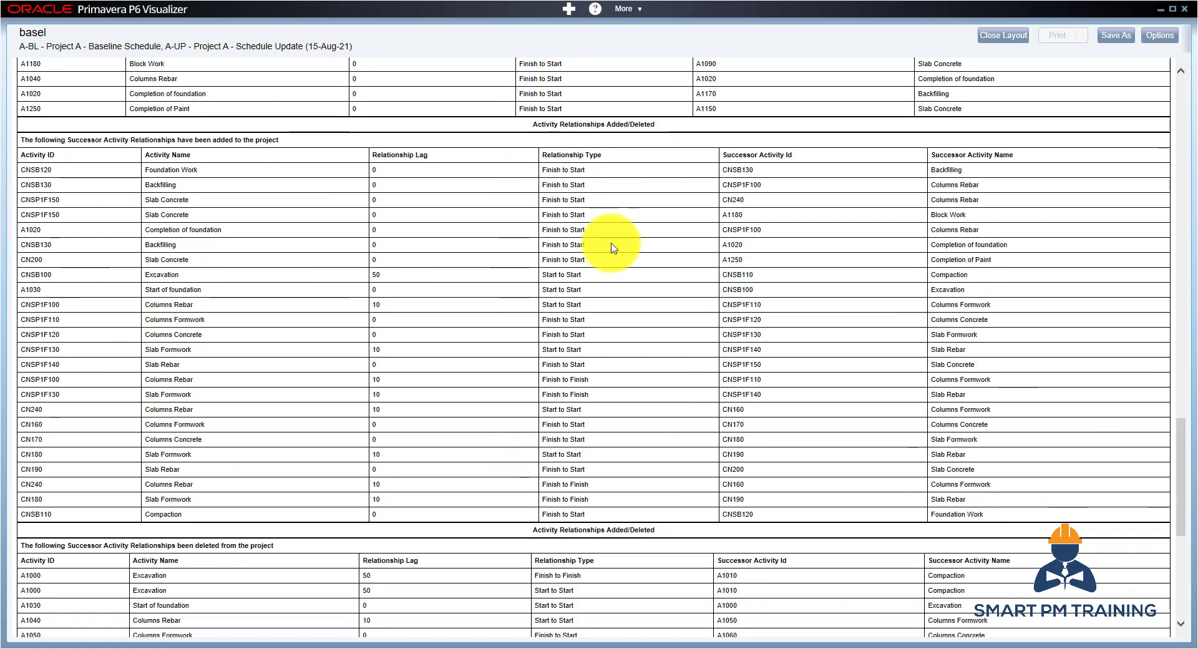
pyautogui.scroll(-5, 618, 261)
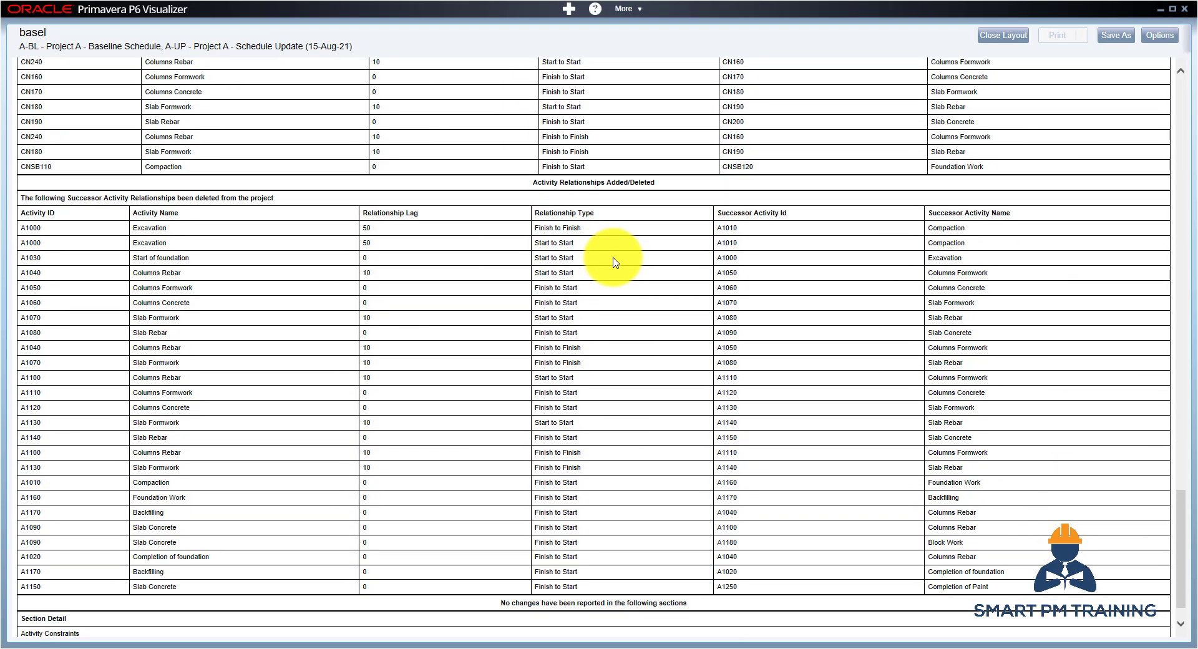
pyautogui.scroll(-1, 615, 262)
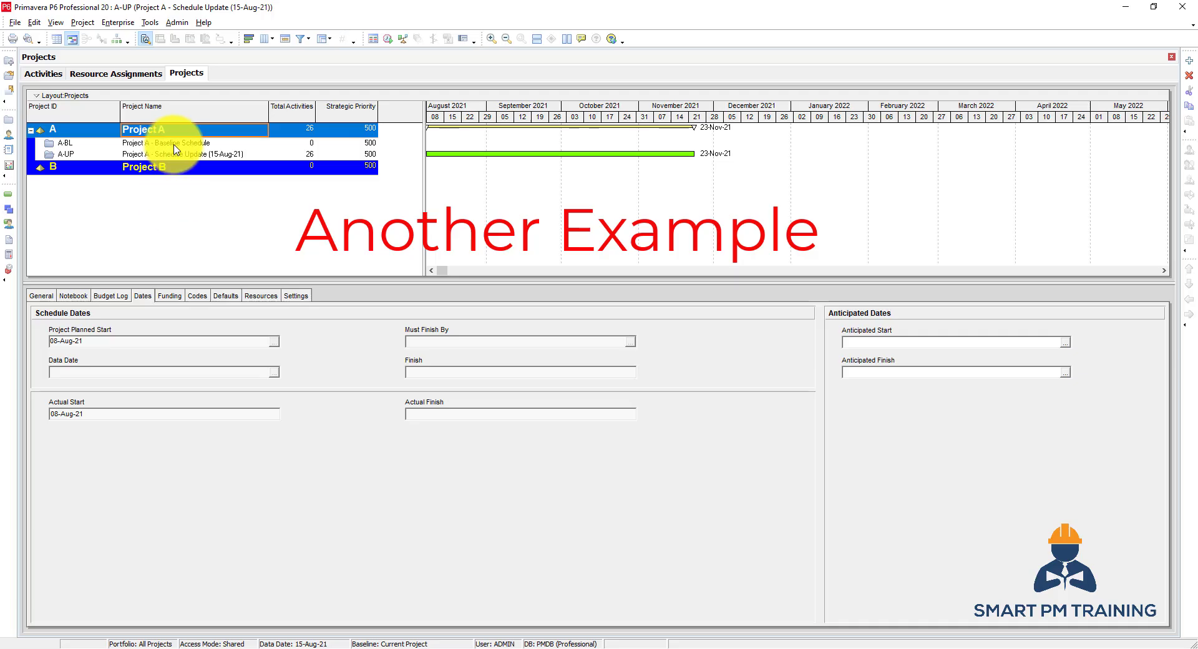
# Duplicate Project A - Baseline Schedule under Project A with the offered copy options, and rename the copy Project A - Baseline Schedule NEW.
pyautogui.click(175, 145)
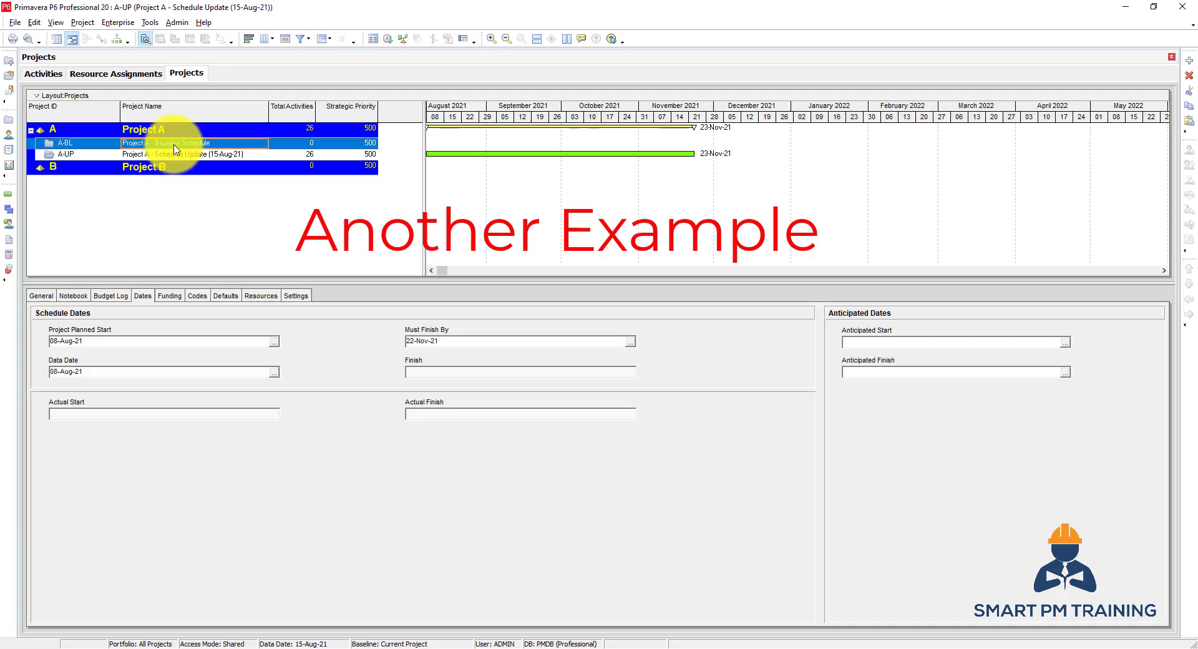
pyautogui.click(164, 132)
pyautogui.hotkey('ctrl', 'c')
pyautogui.hotkey('ctrl', 'v')
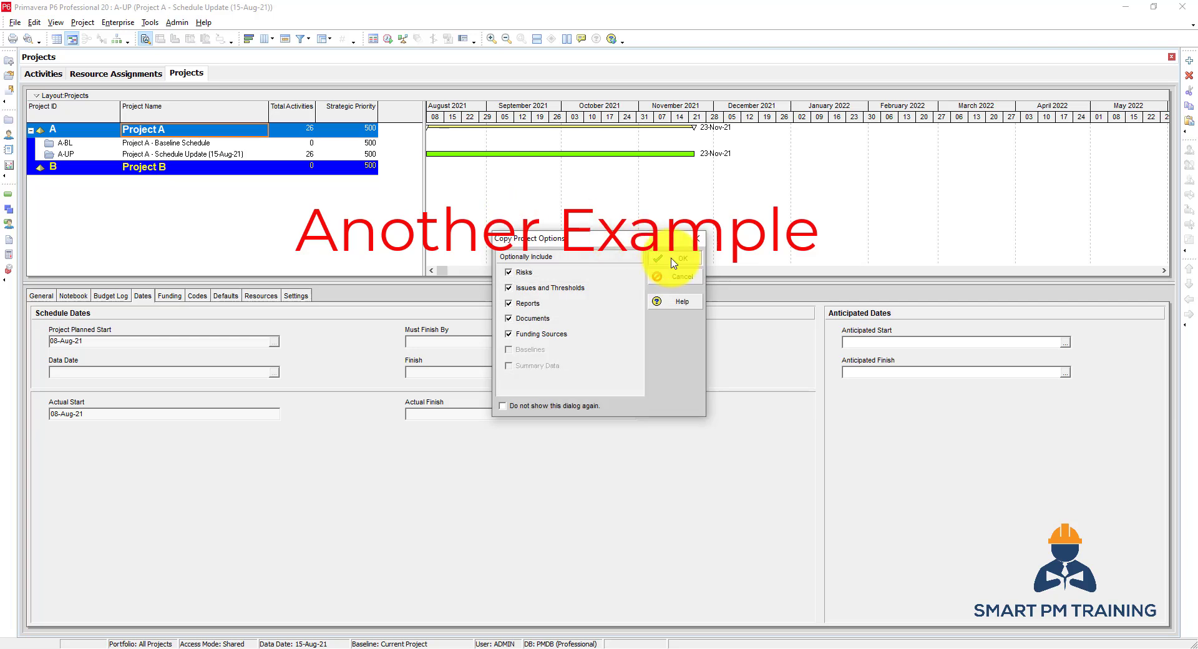
pyautogui.click(674, 259)
pyautogui.click(694, 262)
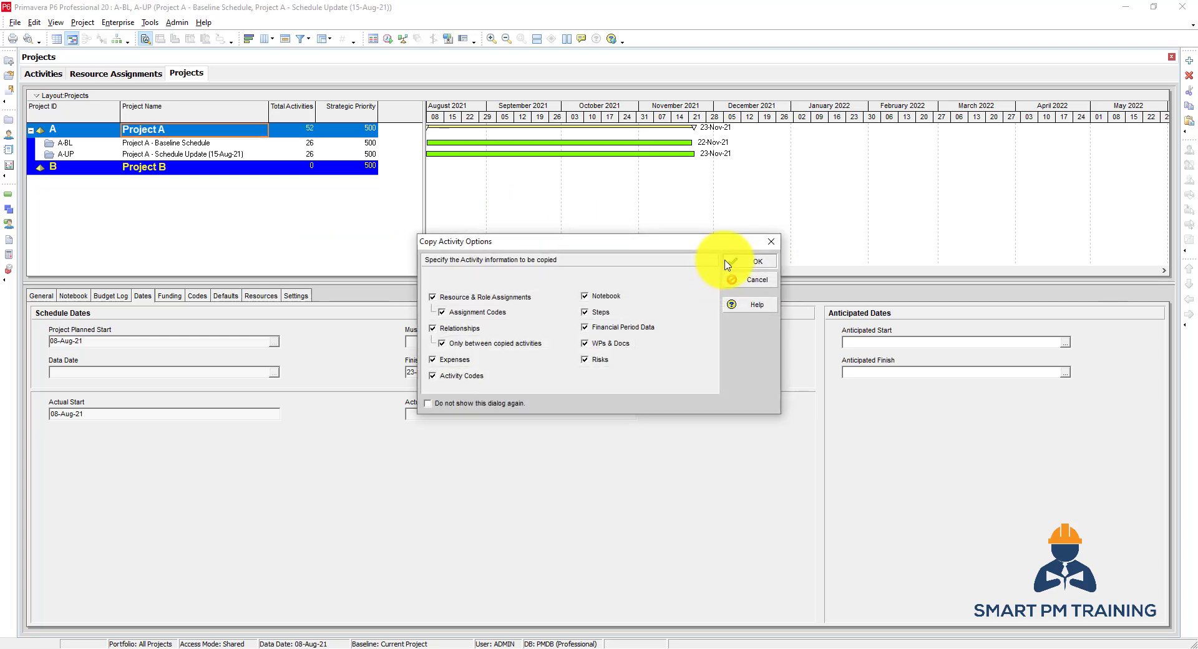
pyautogui.click(728, 264)
pyautogui.click(218, 165)
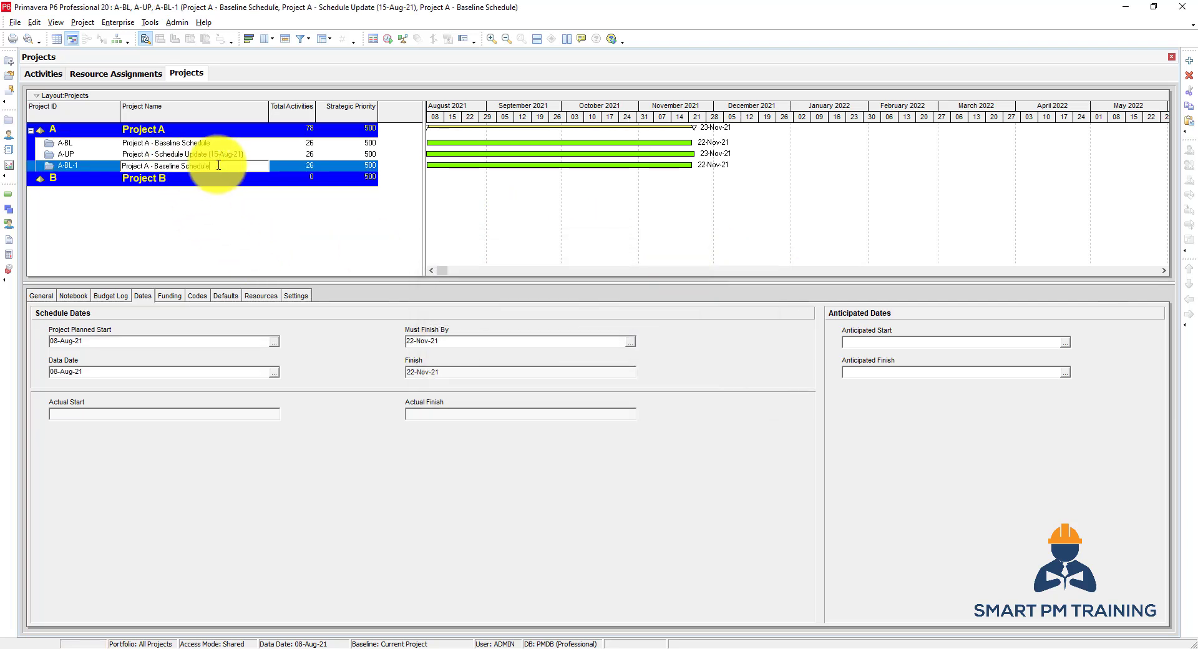
pyautogui.press('Return')
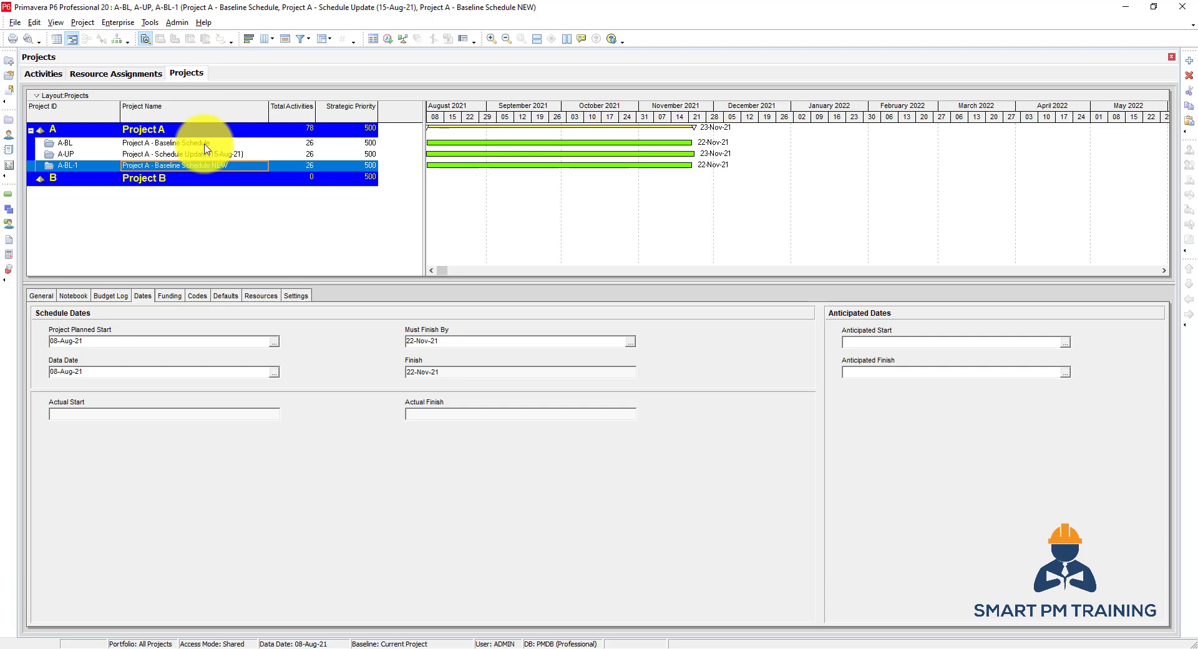
# Create a new schedule comparison named base and open its options.
pyautogui.click(150, 22)
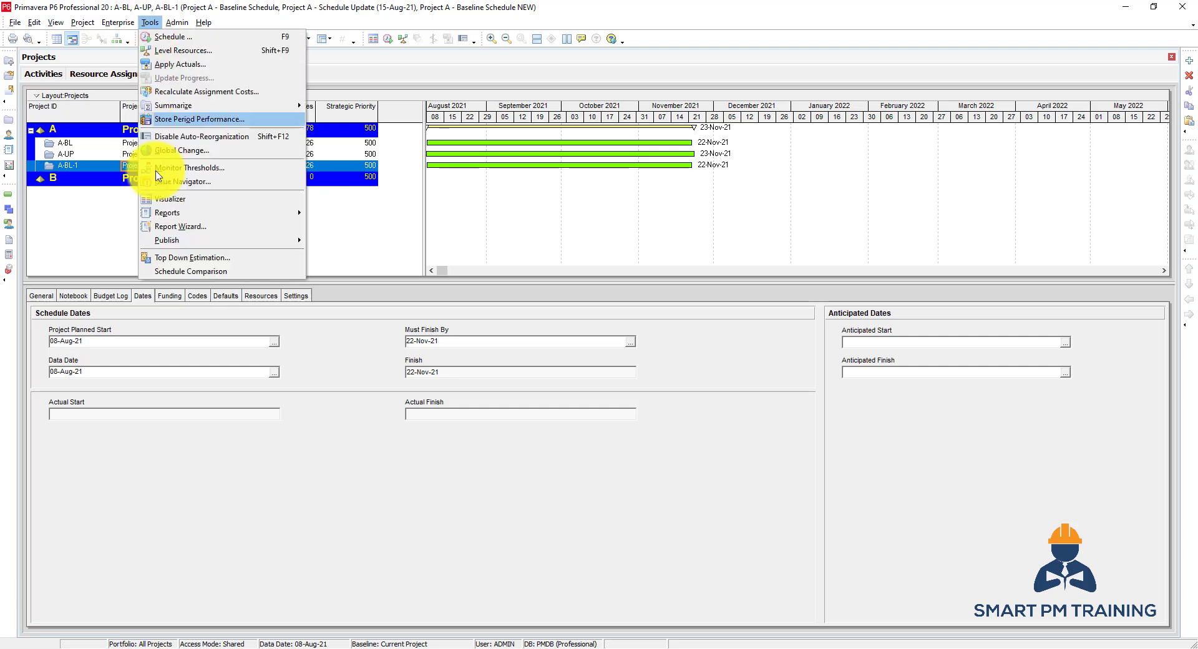
pyautogui.click(189, 272)
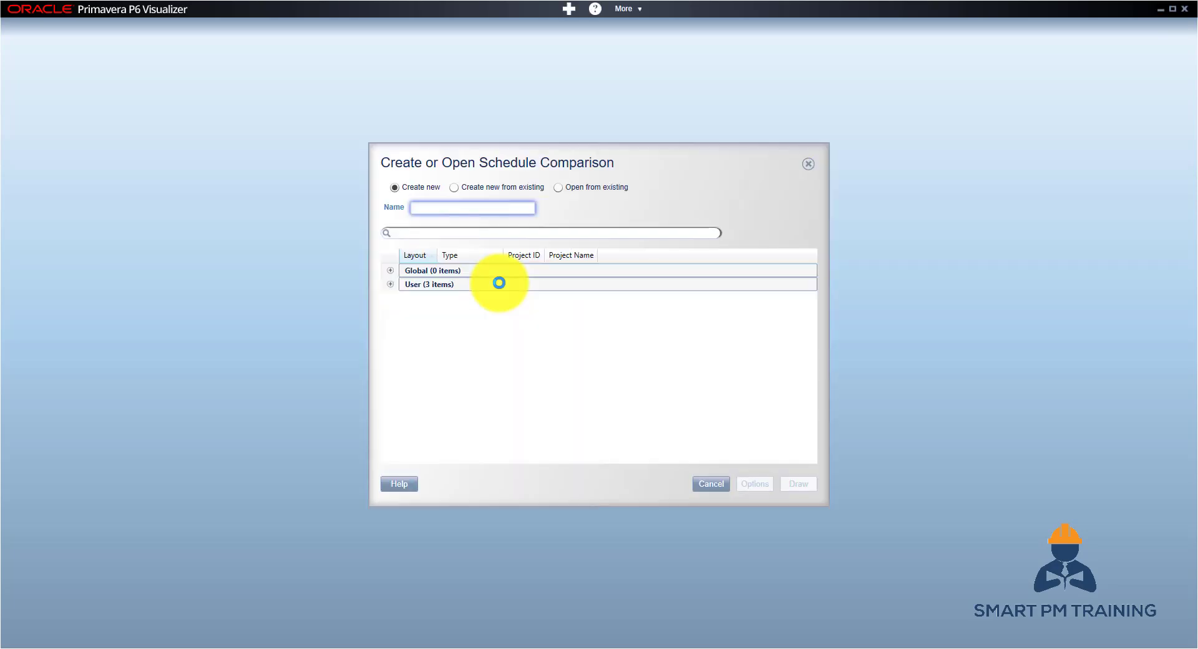
pyautogui.write('bas')
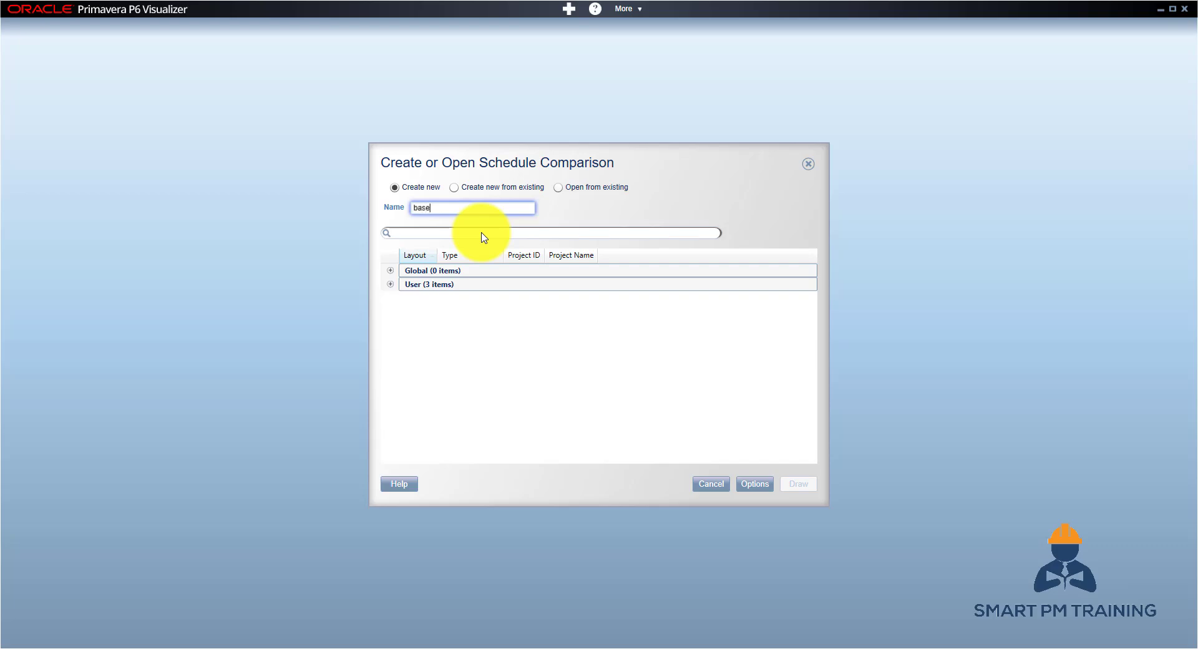
pyautogui.write('e')
pyautogui.click(754, 484)
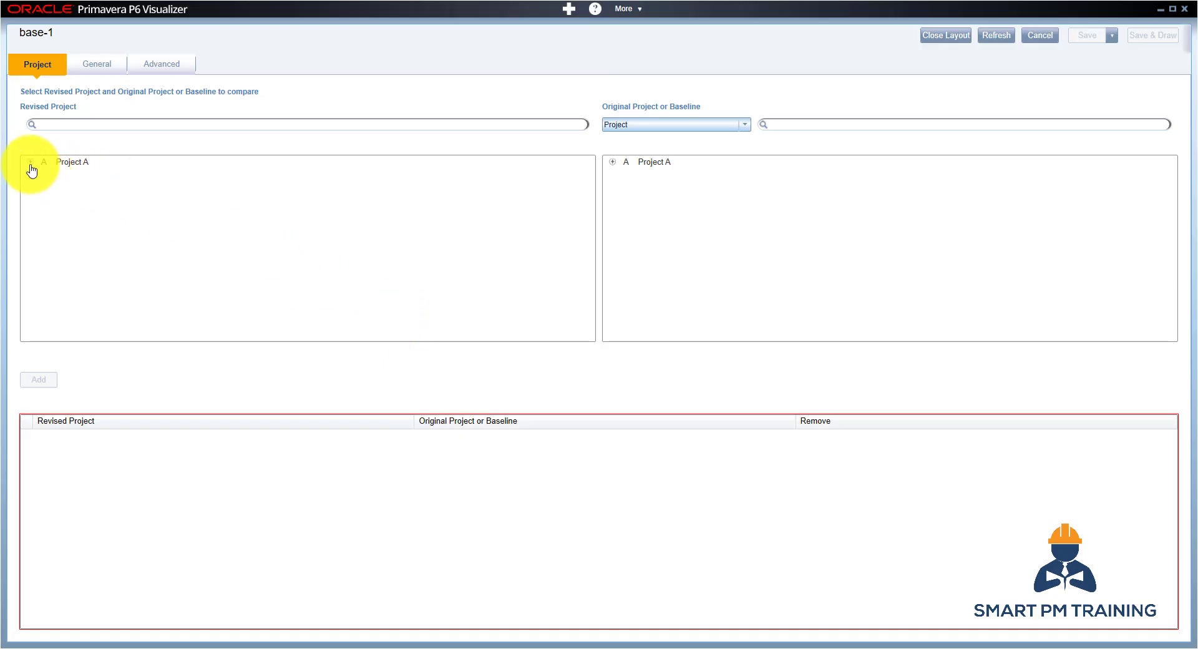
# Add A-BL-1 as the revised project against A-BL as the original, and close the Visualizer without drawing the report.
pyautogui.click(30, 162)
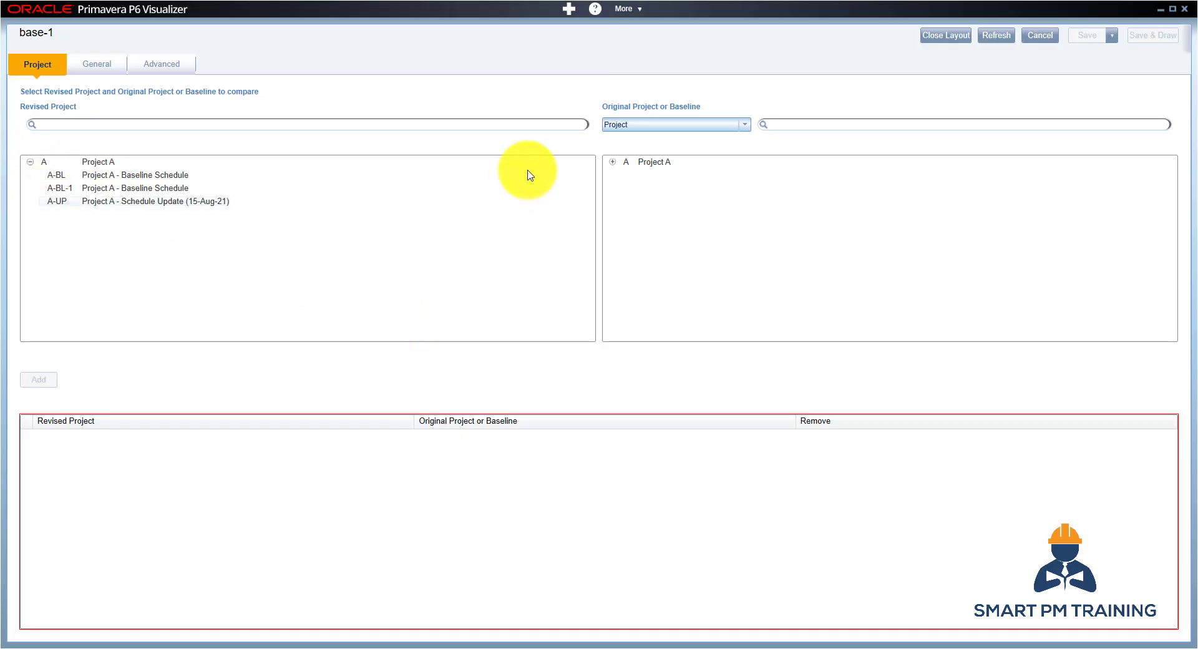
pyautogui.click(612, 161)
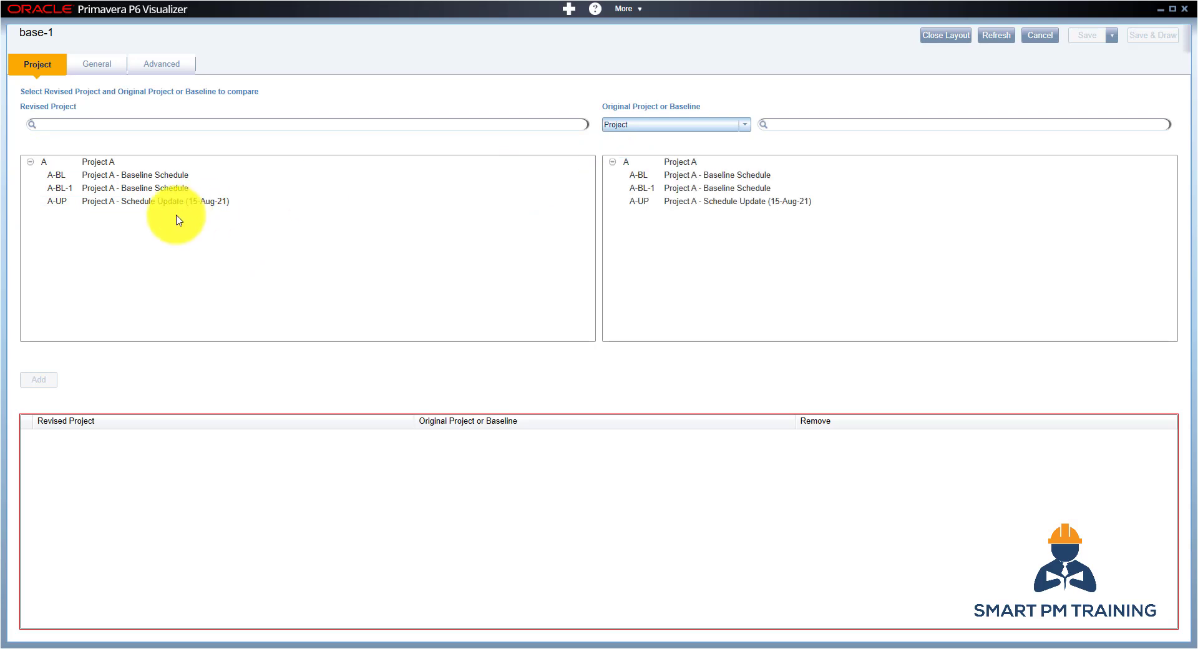
pyautogui.click(161, 191)
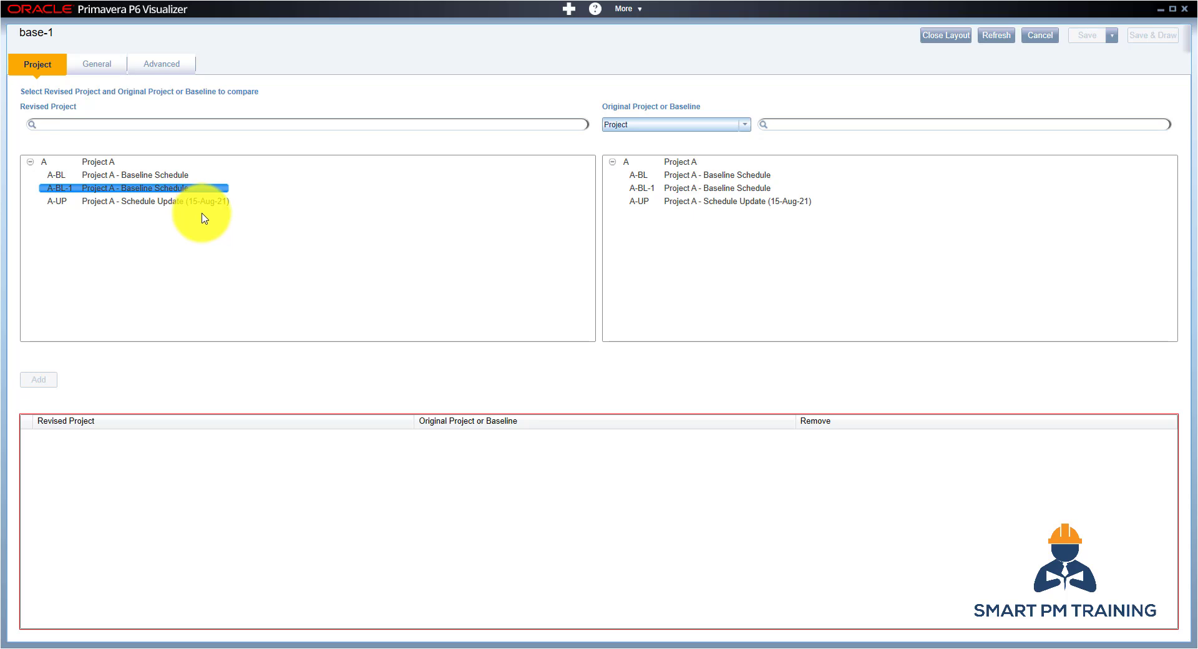
pyautogui.click(714, 178)
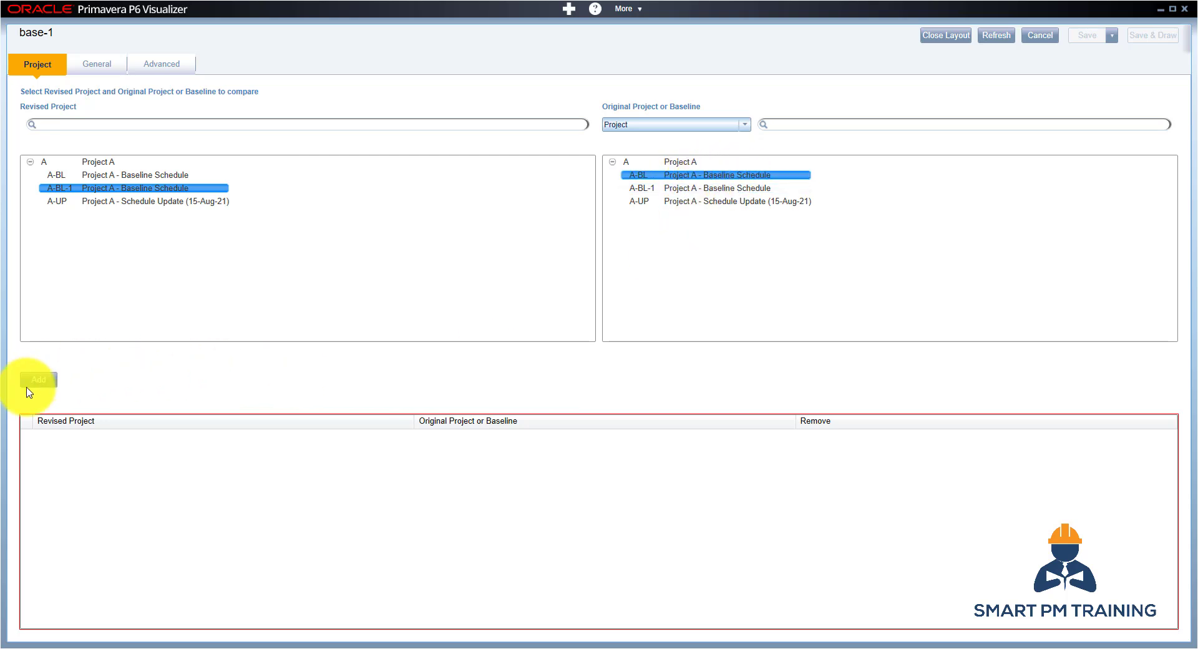
pyautogui.click(31, 384)
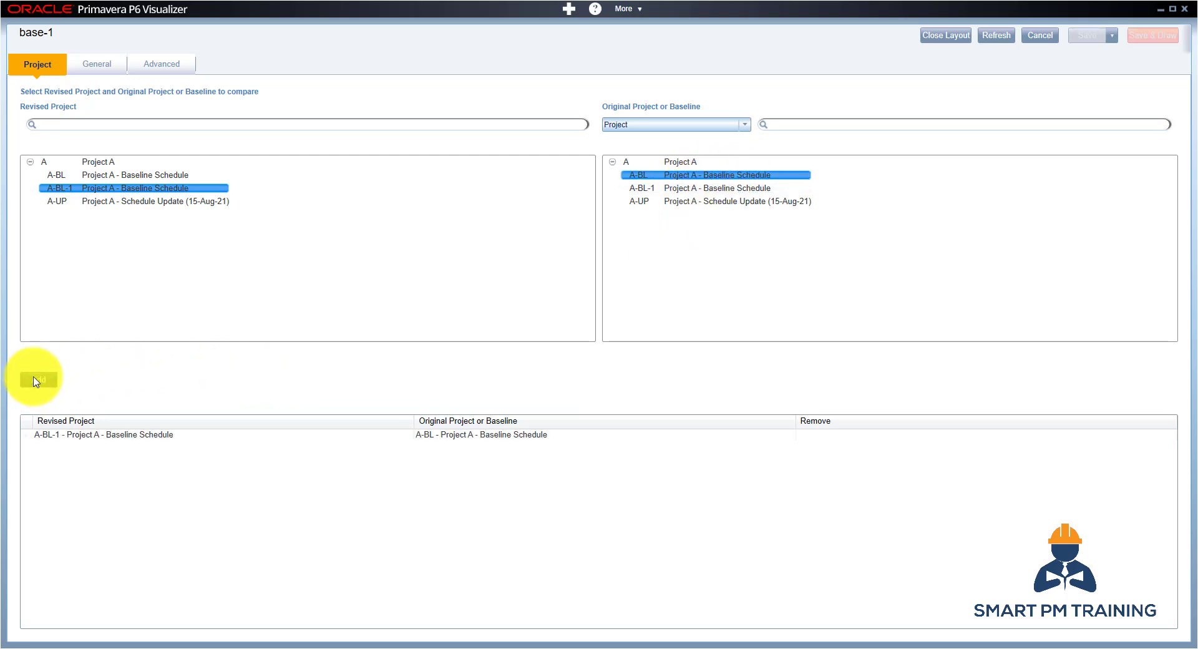
pyautogui.click(1184, 10)
pyautogui.click(611, 373)
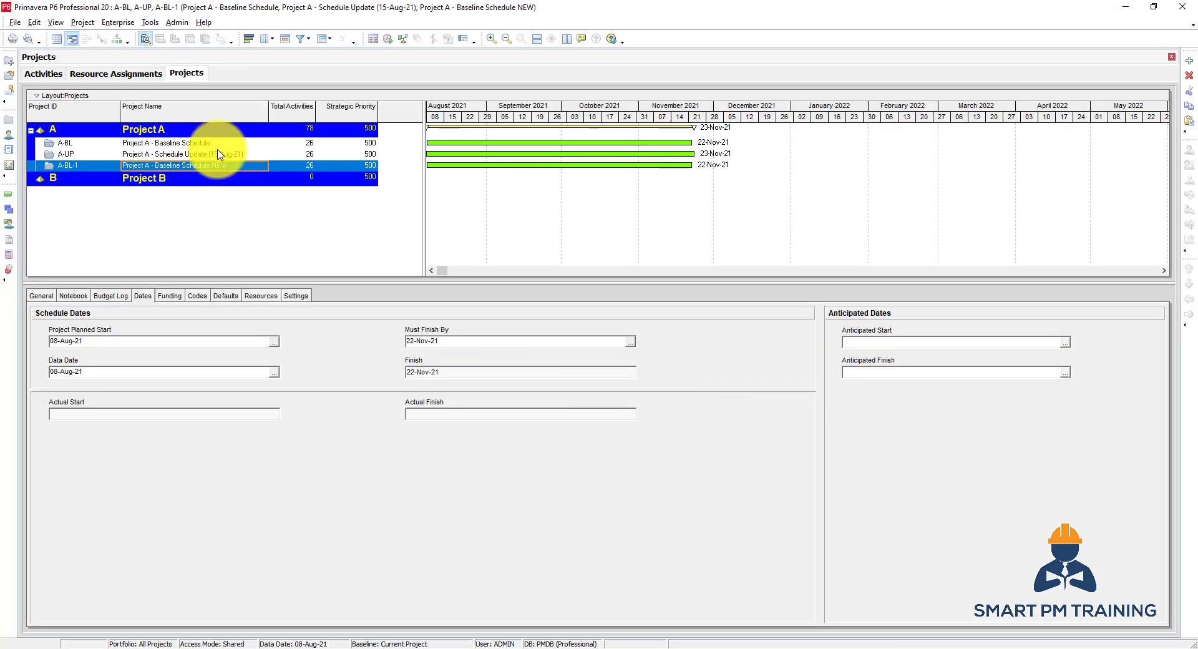
# Open Project A - Baseline Schedule NEW and set the original duration of both Compaction and Backfilling to 10.
pyautogui.rightClick(193, 164)
pyautogui.click(235, 167)
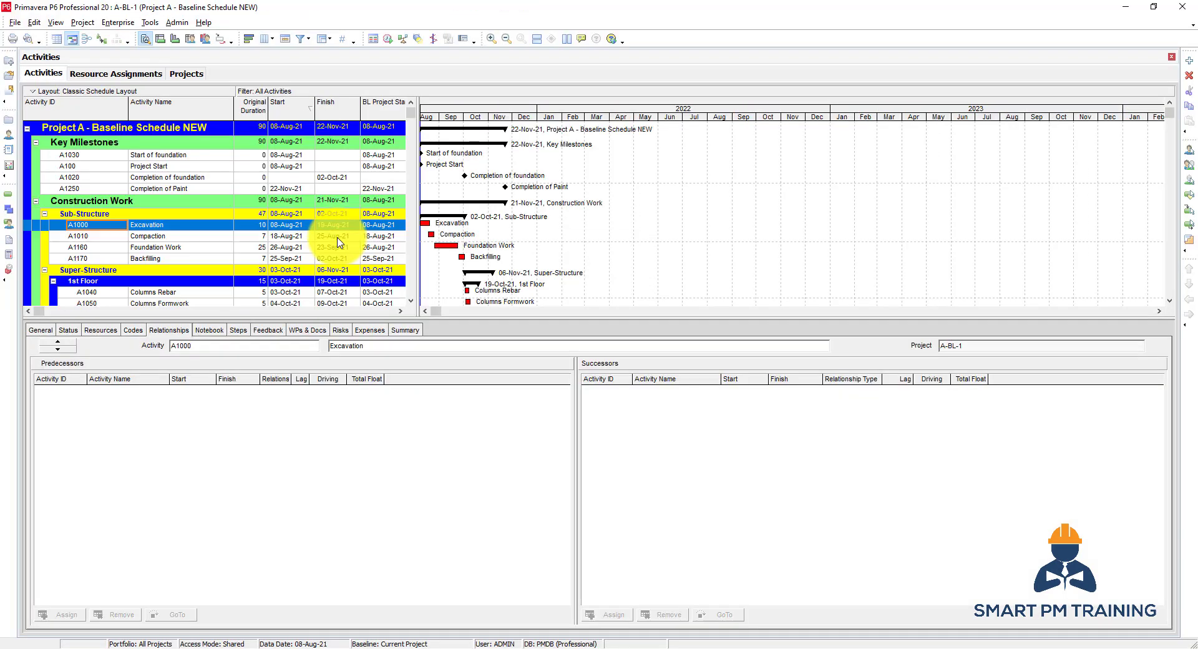
pyautogui.click(250, 238)
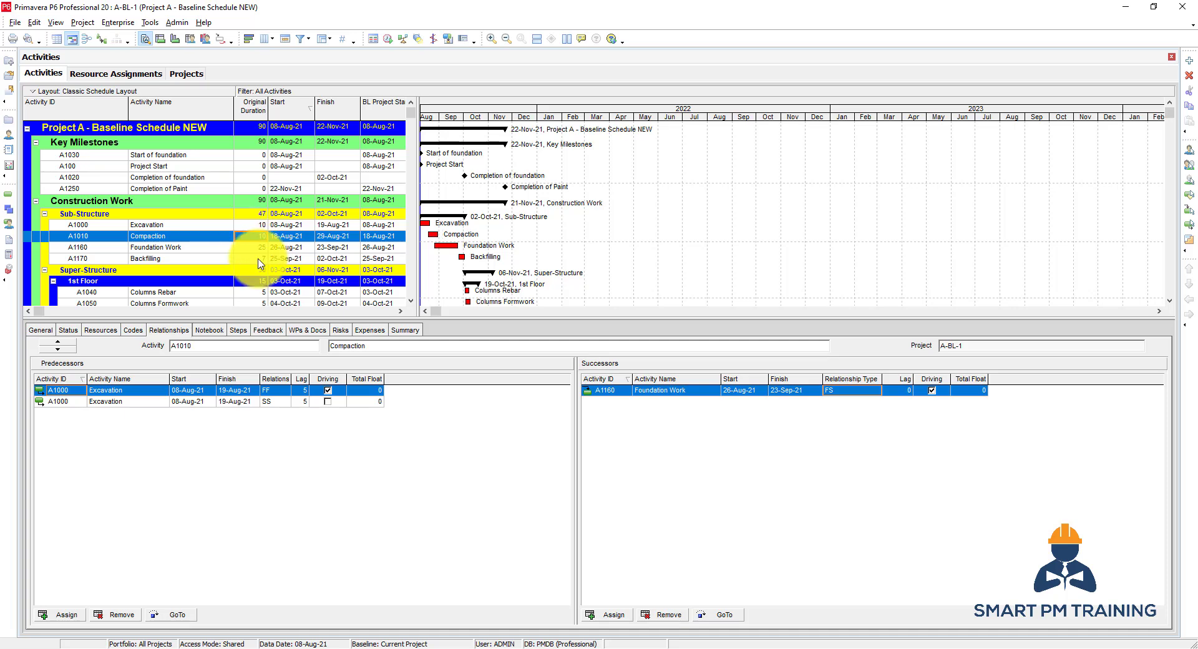
pyautogui.click(259, 258)
pyautogui.press('Return')
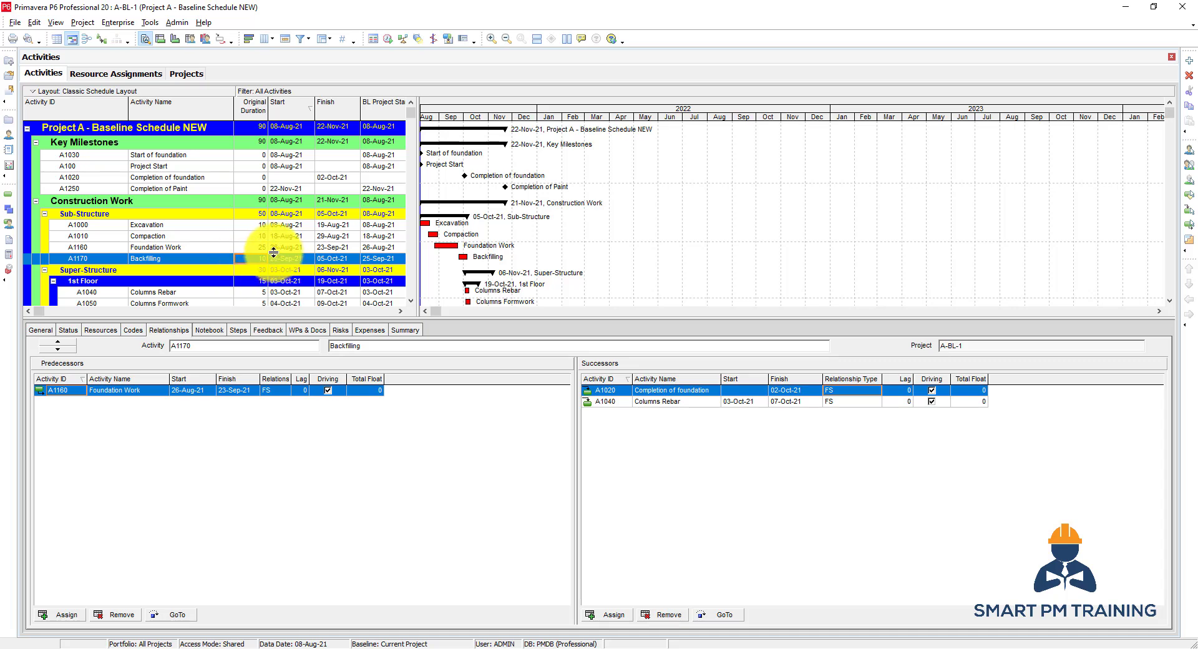
# Remove the finish-to-finish successor relationship from Excavation to Compaction, and reschedule the project.
pyautogui.scroll(-1, 273, 252)
pyautogui.click(195, 207)
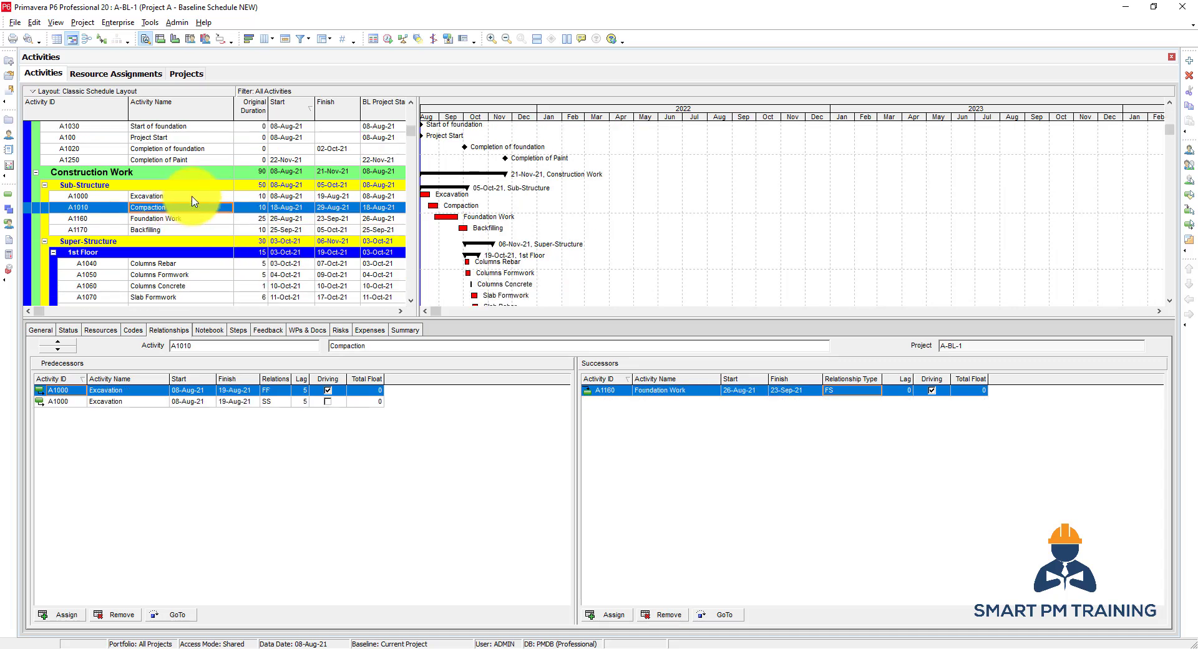
pyautogui.click(194, 197)
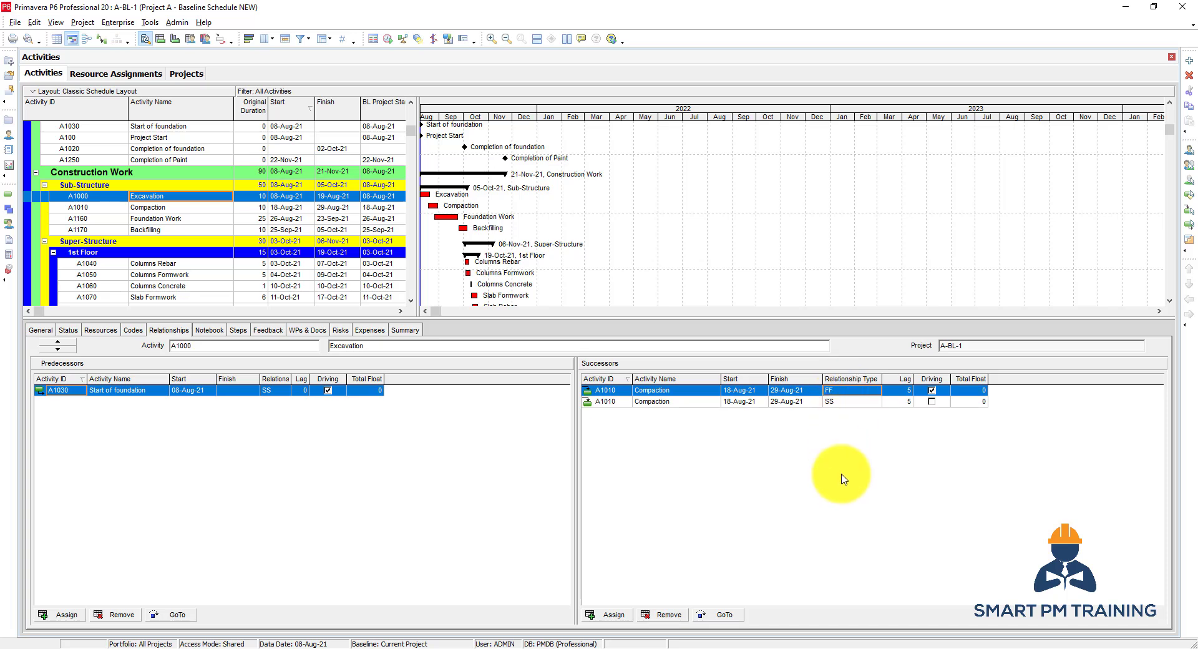
pyautogui.click(649, 615)
pyautogui.press('Return')
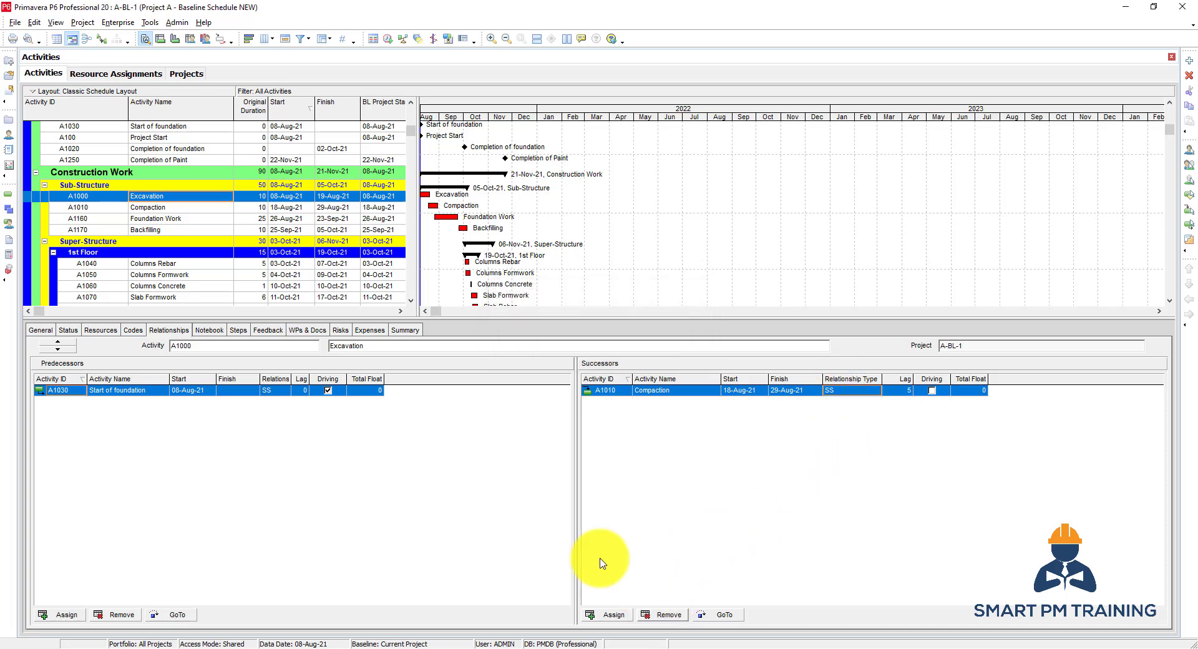
pyautogui.click(387, 38)
pyautogui.press('Return')
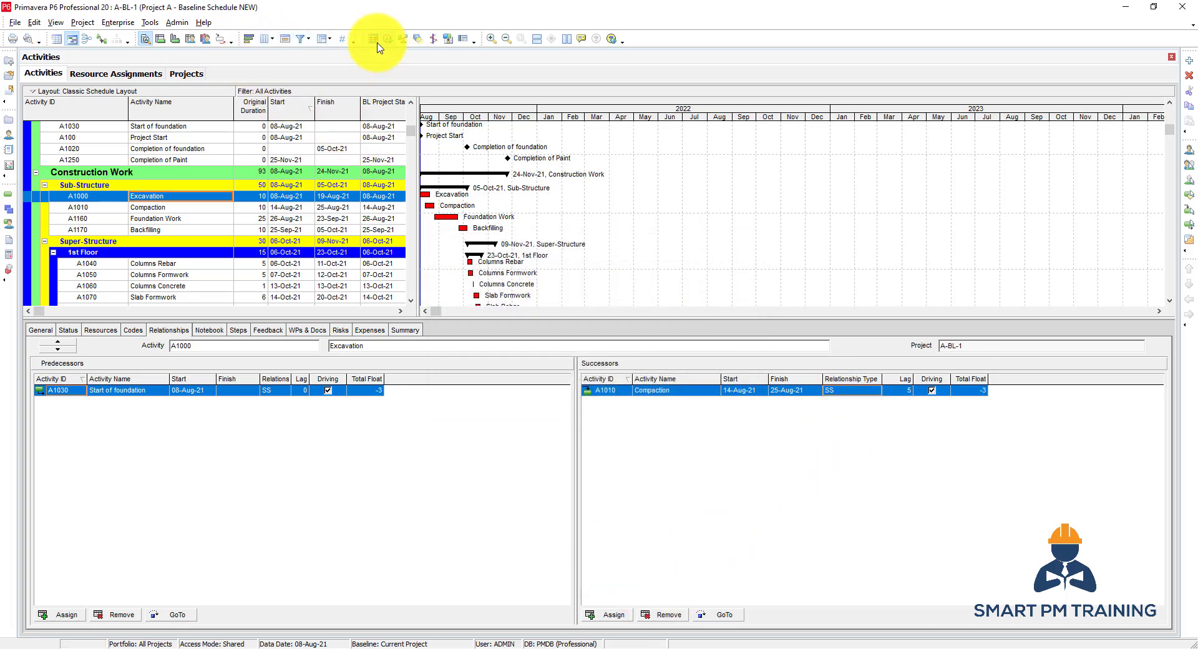
# Create a new schedule comparison named bsel and open its options.
pyautogui.click(150, 22)
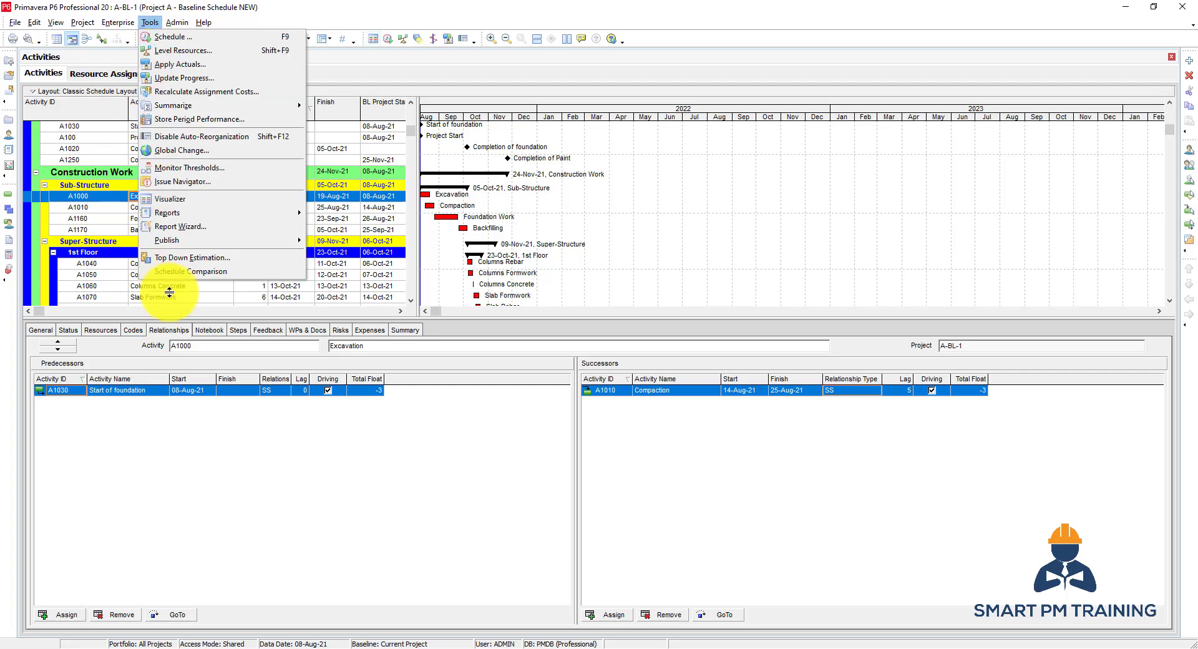
pyautogui.click(193, 272)
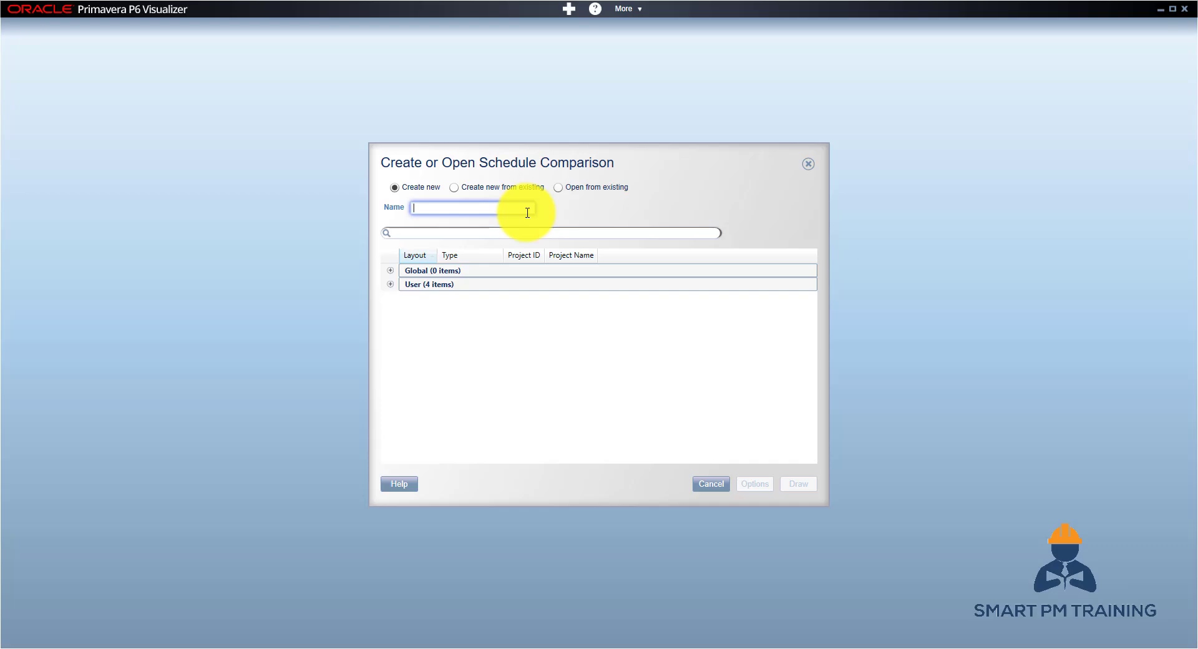
pyautogui.write('bsel')
pyautogui.click(754, 484)
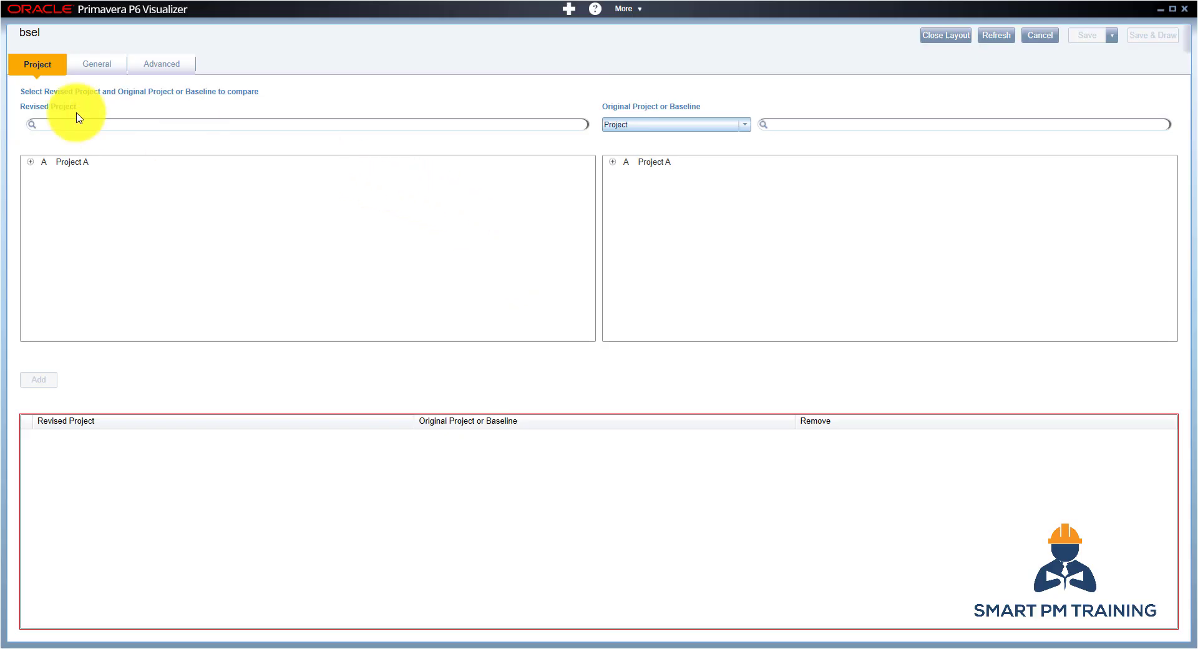
# Add Project A - Baseline Schedule NEW as the revised project against Project A - Baseline Schedule as the original.
pyautogui.click(30, 161)
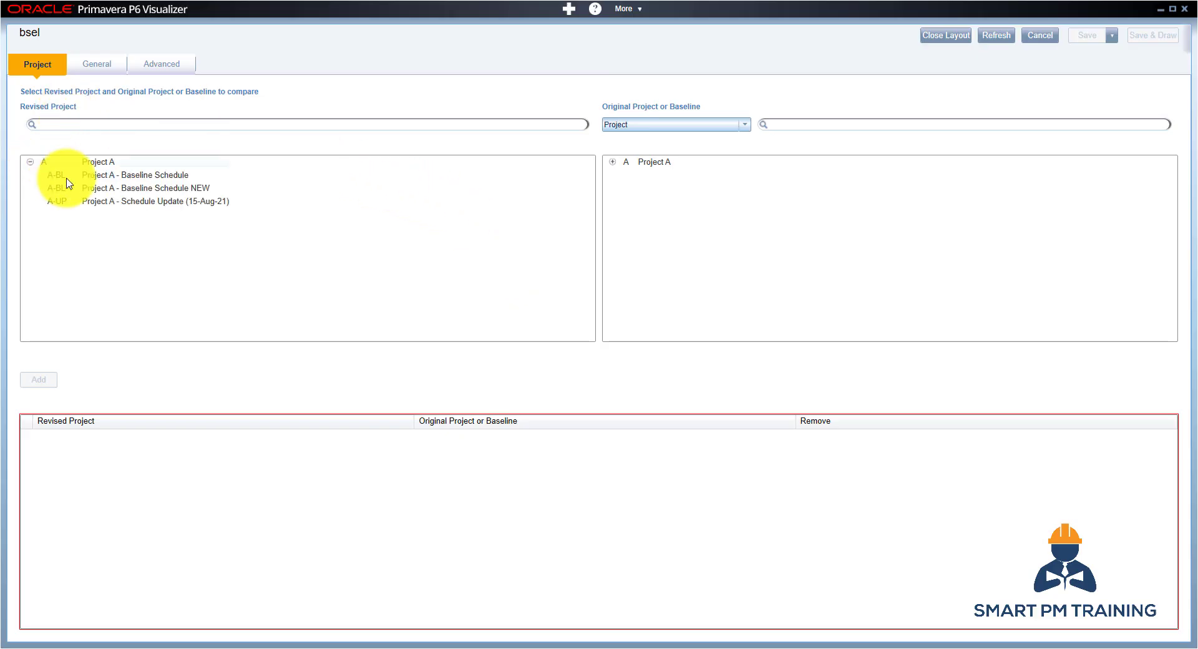
pyautogui.click(611, 163)
pyautogui.click(128, 191)
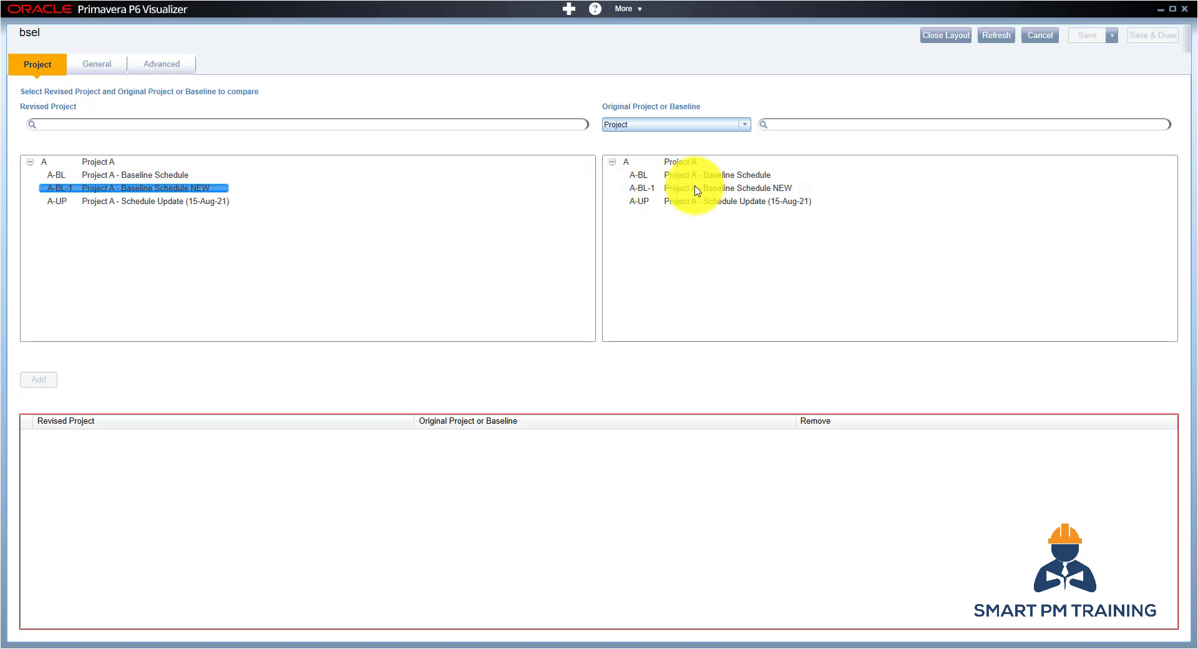
pyautogui.click(745, 176)
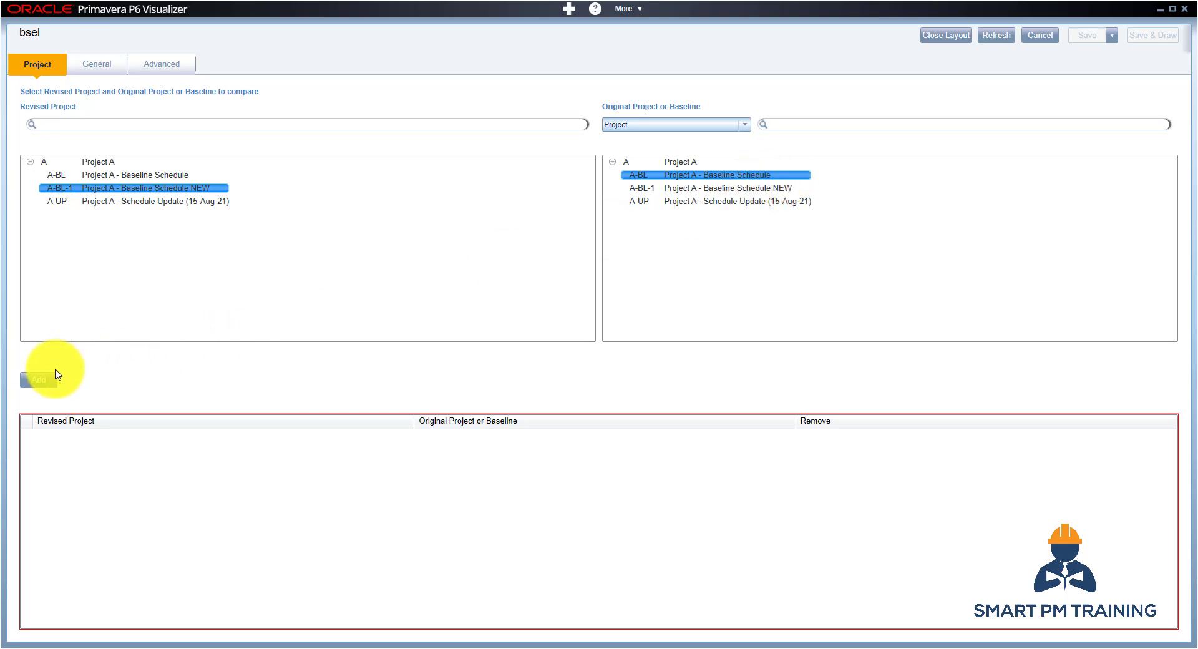
pyautogui.click(39, 379)
pyautogui.click(179, 435)
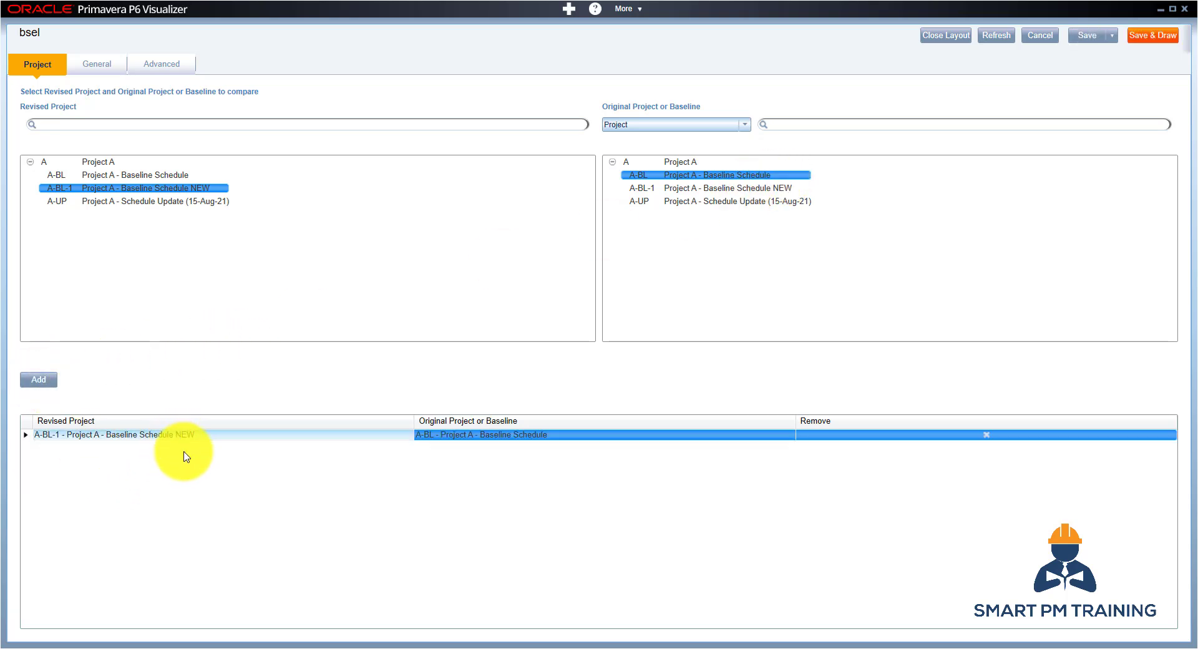
# Exclude Added/deleted Activities, General WBS information, Added/deleted WBS, General Project information, Project Budget and Scheduling Options from the compared project information.
pyautogui.click(100, 64)
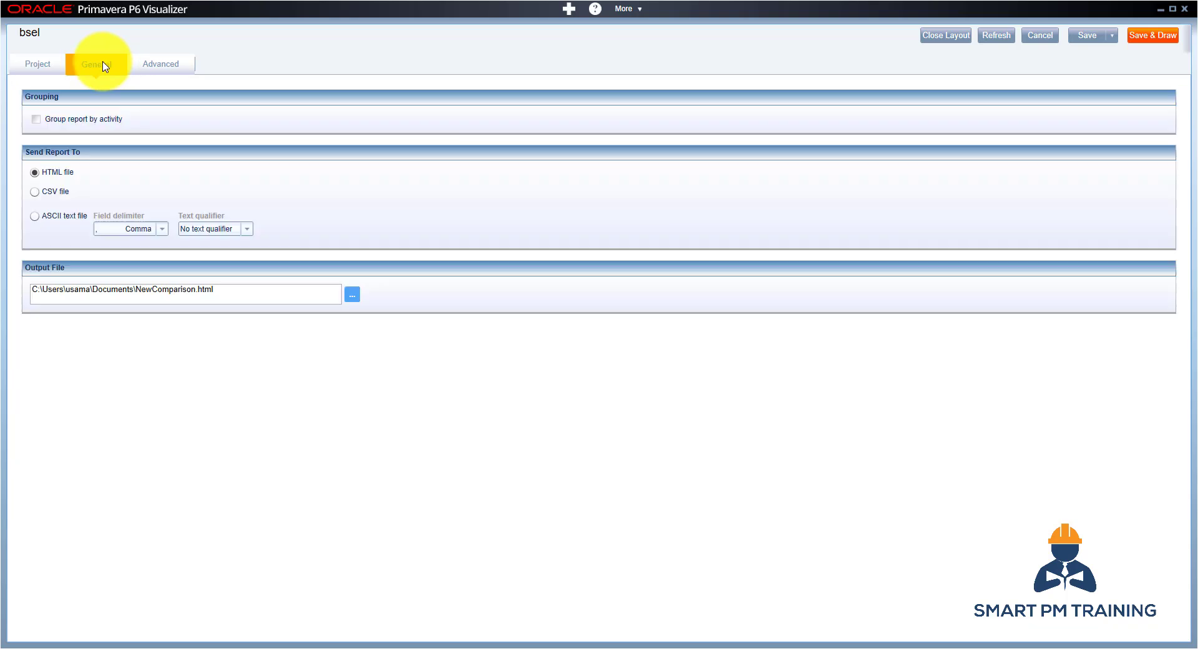
pyautogui.click(149, 67)
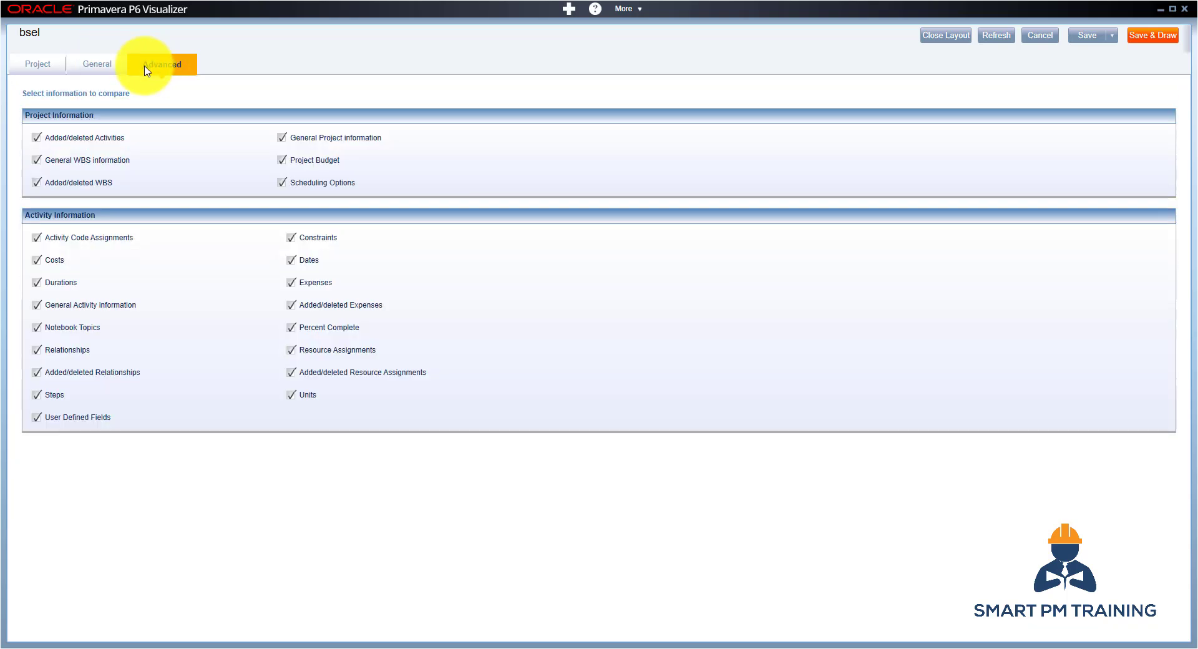
pyautogui.click(100, 138)
pyautogui.click(100, 161)
pyautogui.click(100, 183)
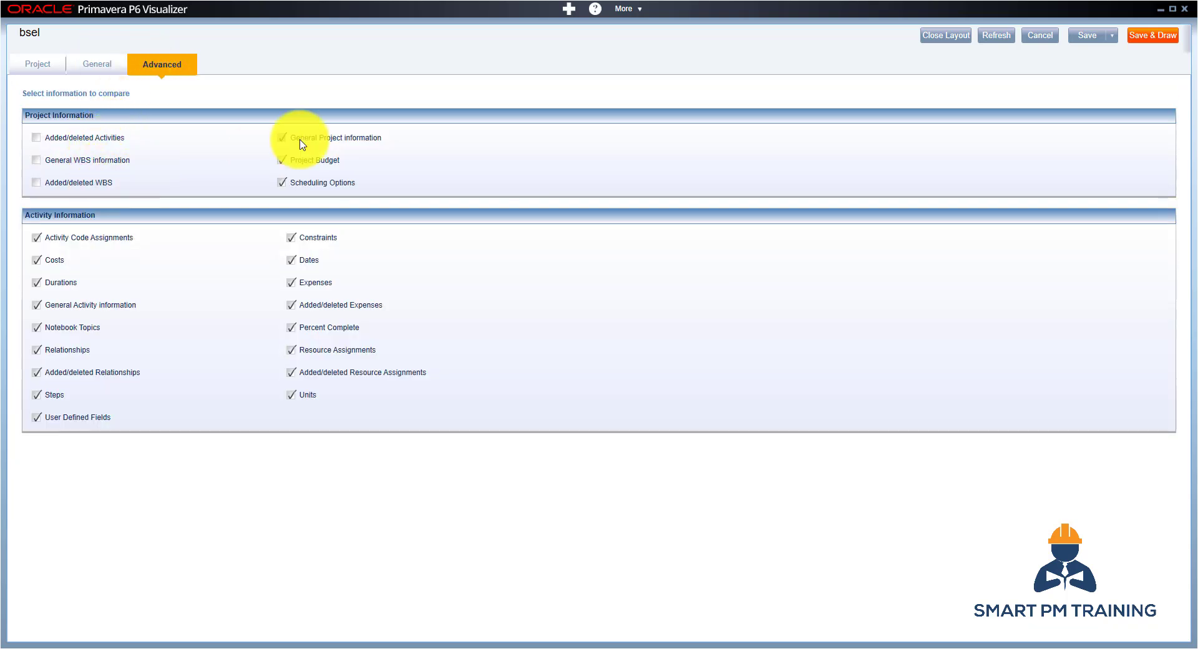
pyautogui.click(302, 140)
pyautogui.click(296, 160)
pyautogui.click(307, 182)
# Exclude Constraints, Dates, Expenses, Added/deleted Expenses, Percent Complete, Resource Assignments, Added/deleted Resource Assignments and Units from the compared activity information.
pyautogui.click(316, 237)
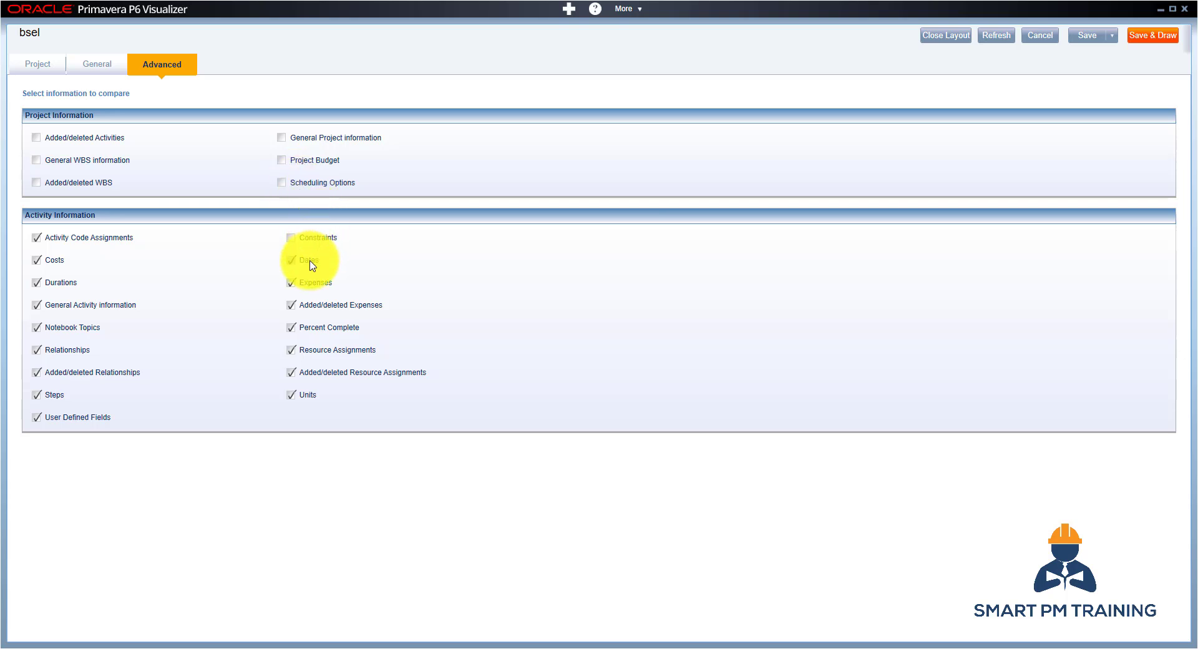
pyautogui.click(314, 263)
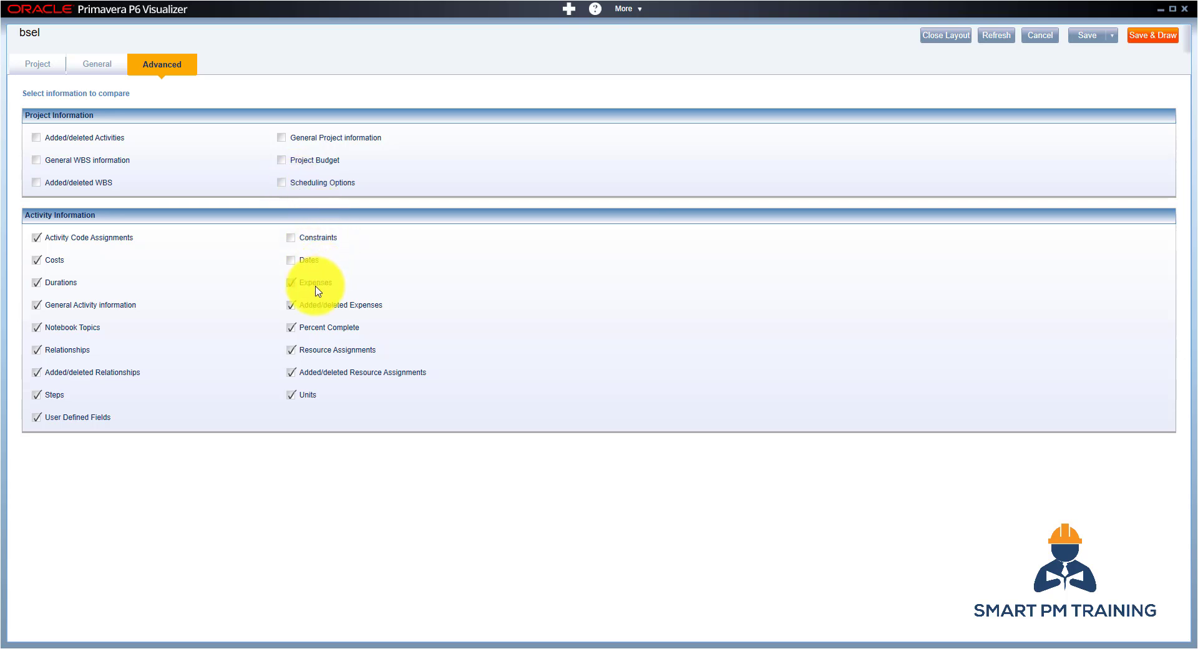
pyautogui.click(317, 285)
pyautogui.click(319, 306)
pyautogui.click(316, 329)
pyautogui.click(321, 351)
pyautogui.click(315, 373)
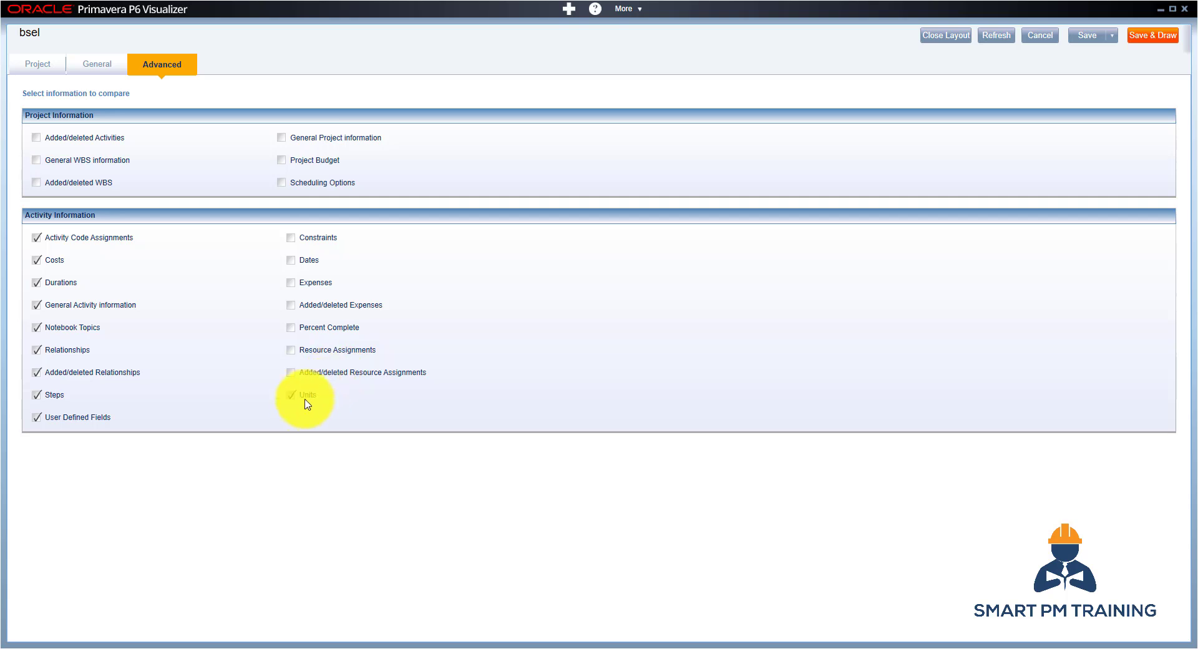
pyautogui.click(305, 402)
# Exclude User Defined Fields, Steps, Relationships, Notebook Topics, General Activity information, Costs and Activity Code Assignments from the comparison.
pyautogui.click(49, 416)
pyautogui.click(62, 393)
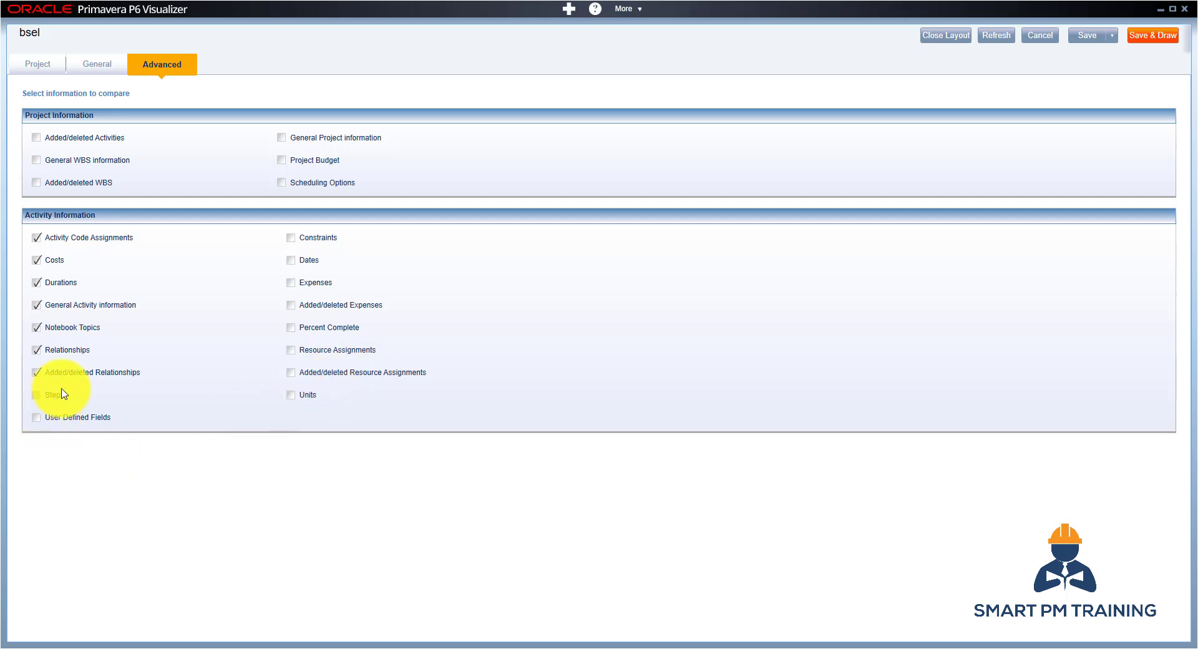
pyautogui.click(74, 353)
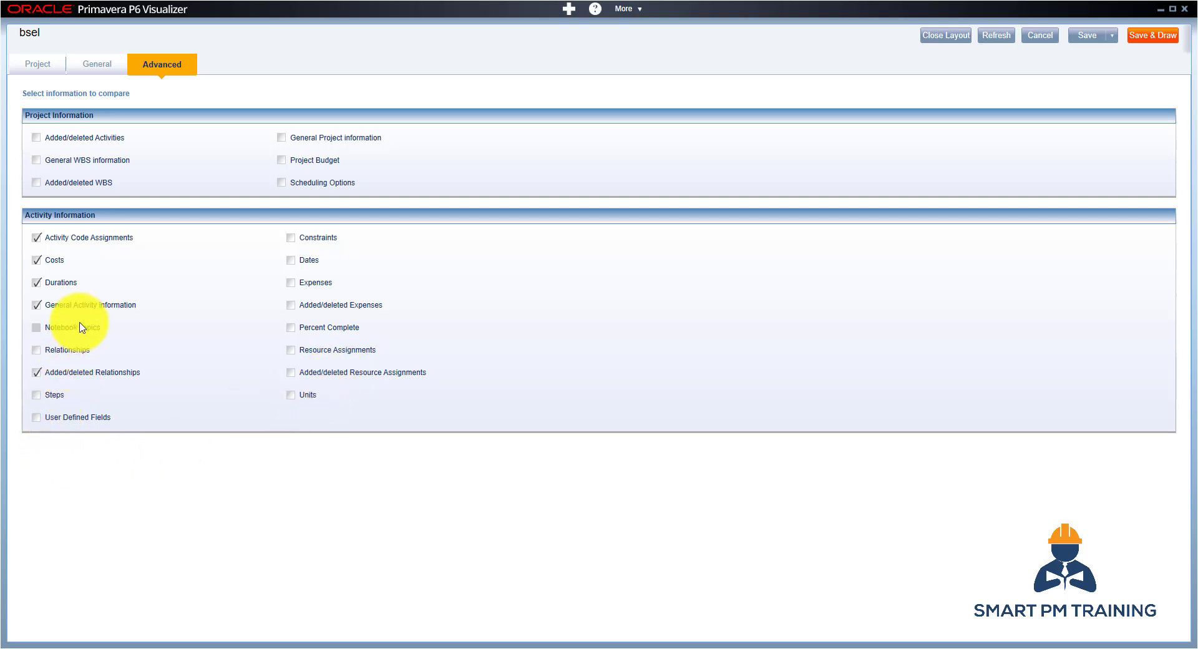
pyautogui.click(78, 305)
pyautogui.click(63, 260)
pyautogui.click(73, 240)
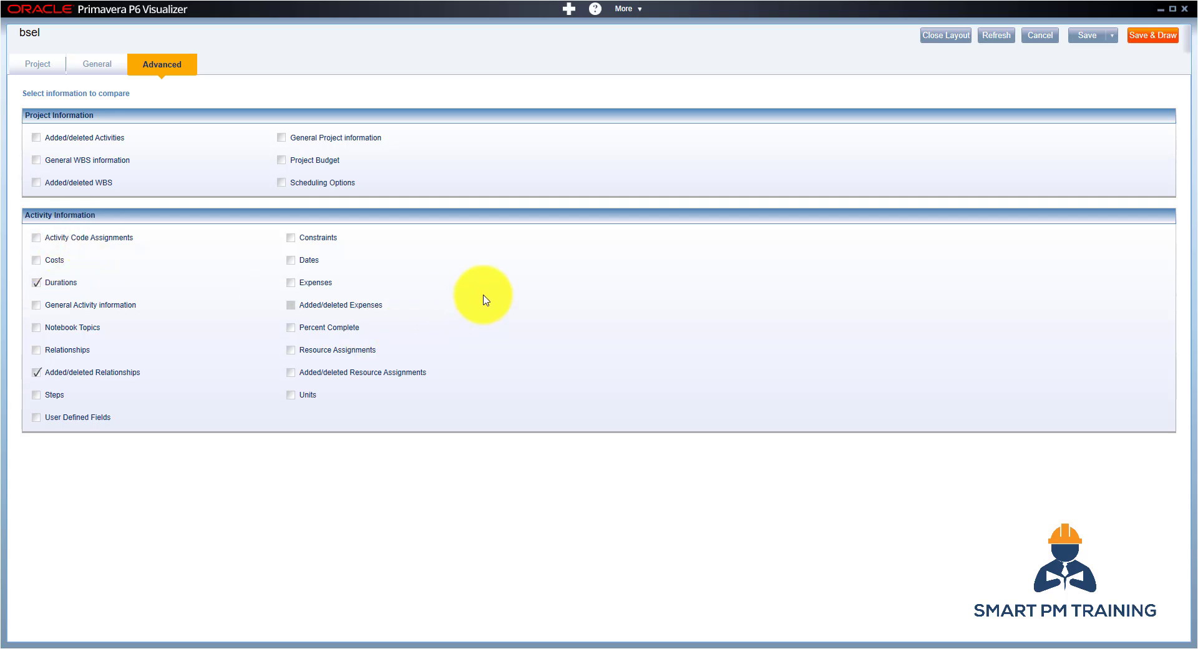
# Save and draw the bsel comparison report, and examine its duration and added/deleted relationship sections.
pyautogui.click(1151, 37)
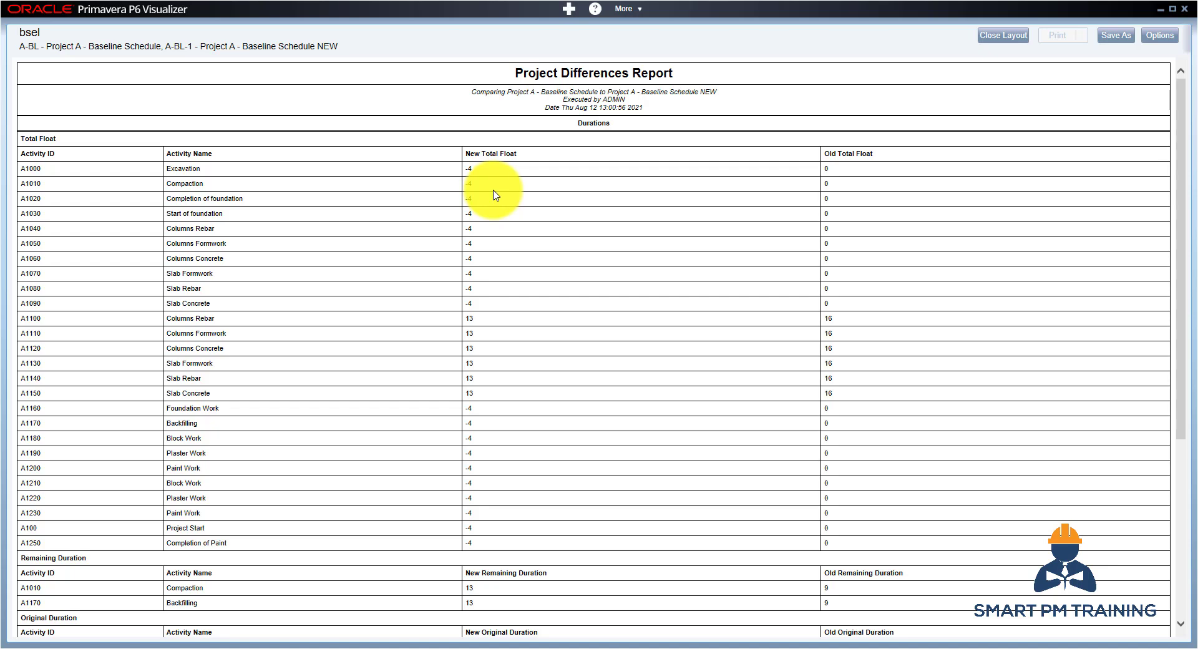
pyautogui.scroll(-5, 493, 196)
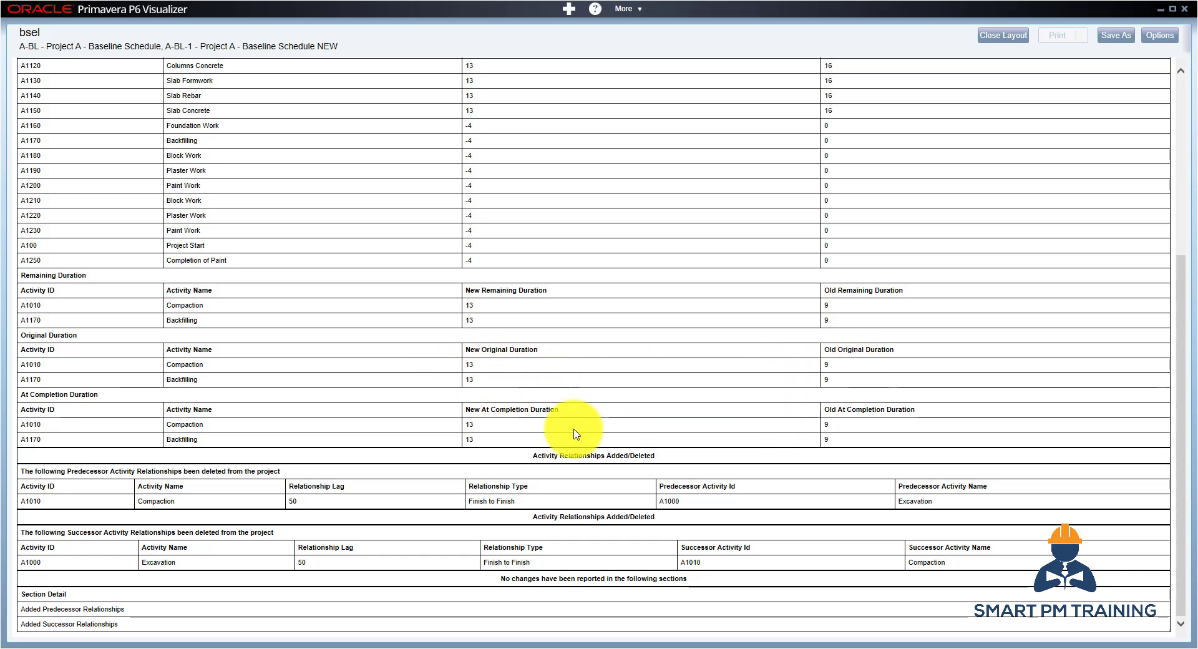
# Compare the new and old original durations of the Compaction and Backfilling activities in the differences report.
pyautogui.moveTo(562, 387); pyautogui.dragTo(18, 360)
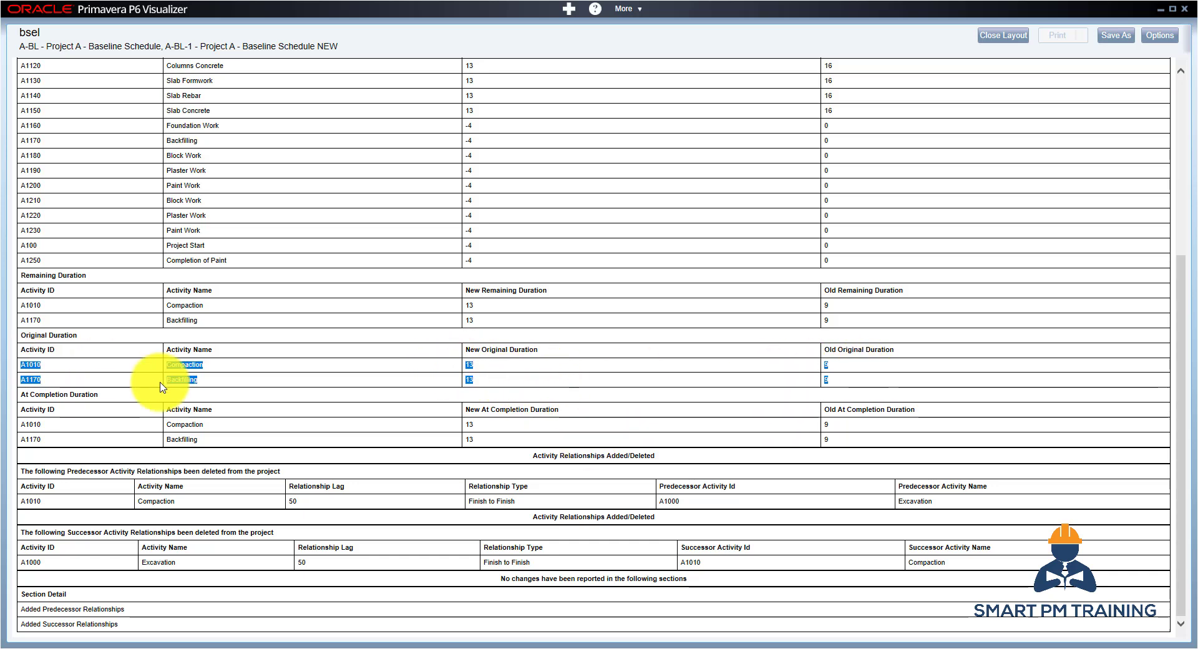
pyautogui.click(610, 372)
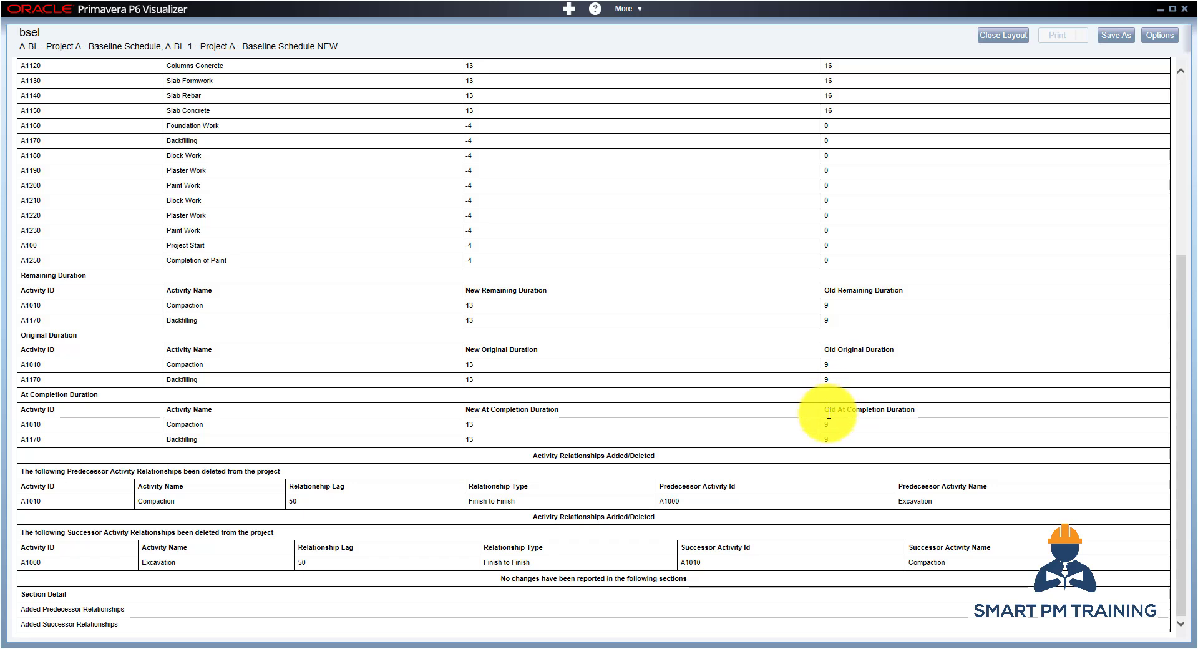
pyautogui.moveTo(838, 383); pyautogui.dragTo(10, 373)
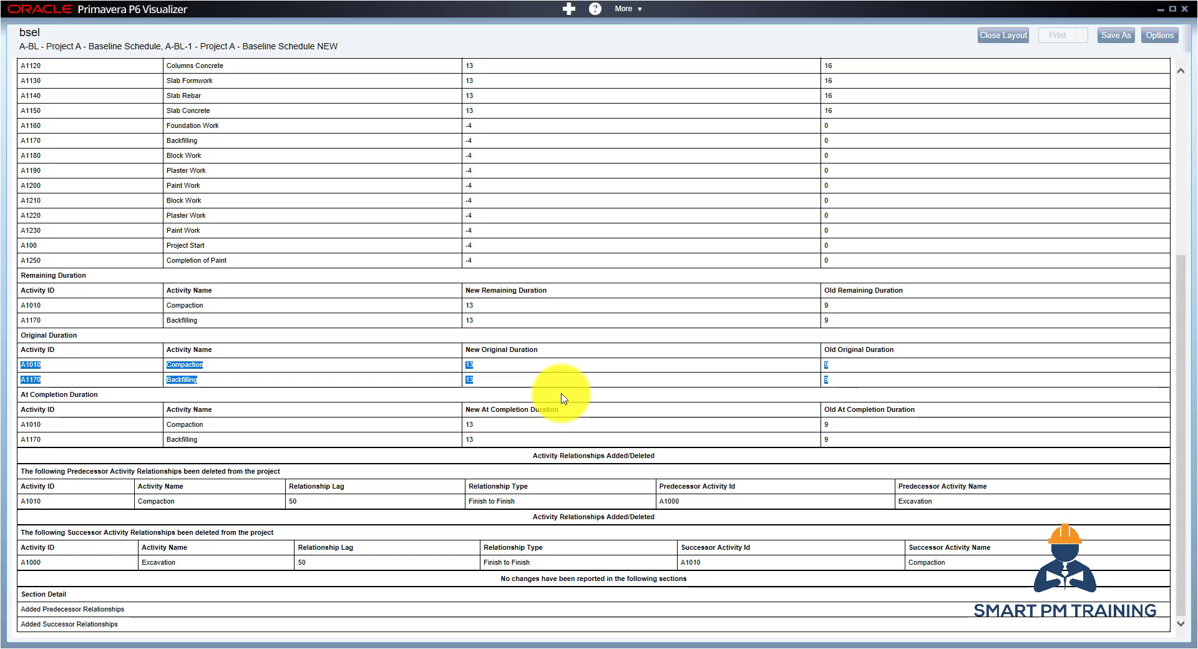
pyautogui.moveTo(850, 379); pyautogui.dragTo(70, 355)
pyautogui.click(80, 365)
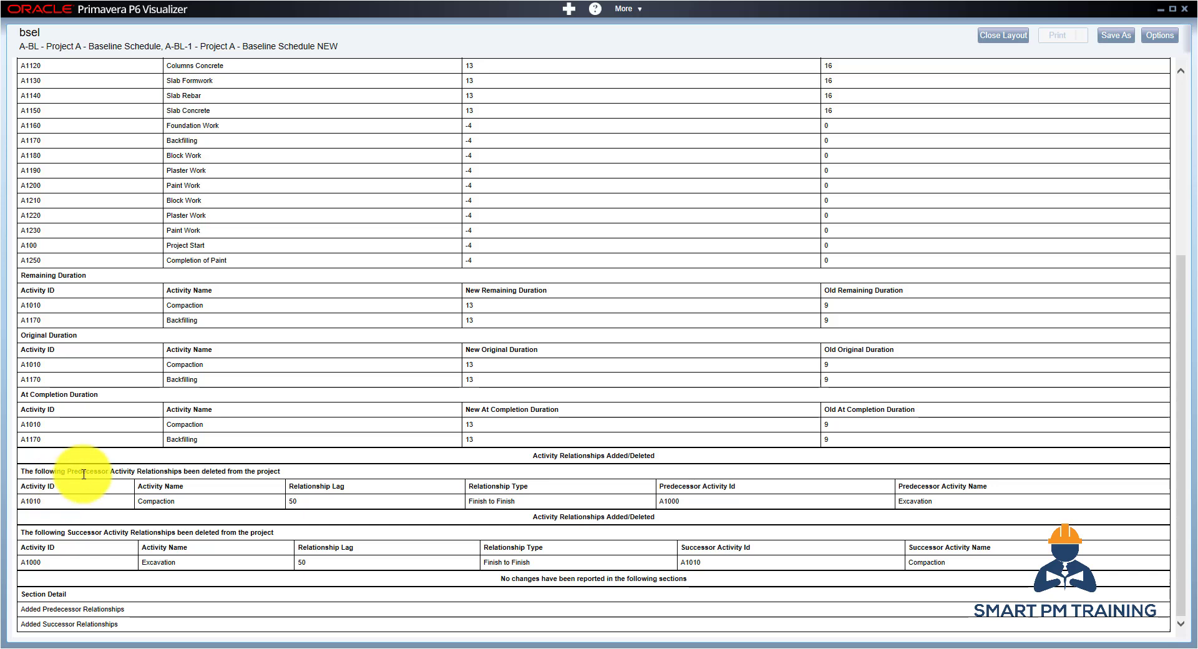
# Examine the report's predecessor and successor relationship entries for Compaction and Excavation, and review the Total Float section.
pyautogui.moveTo(70, 472); pyautogui.dragTo(136, 472)
pyautogui.doubleClick(83, 536)
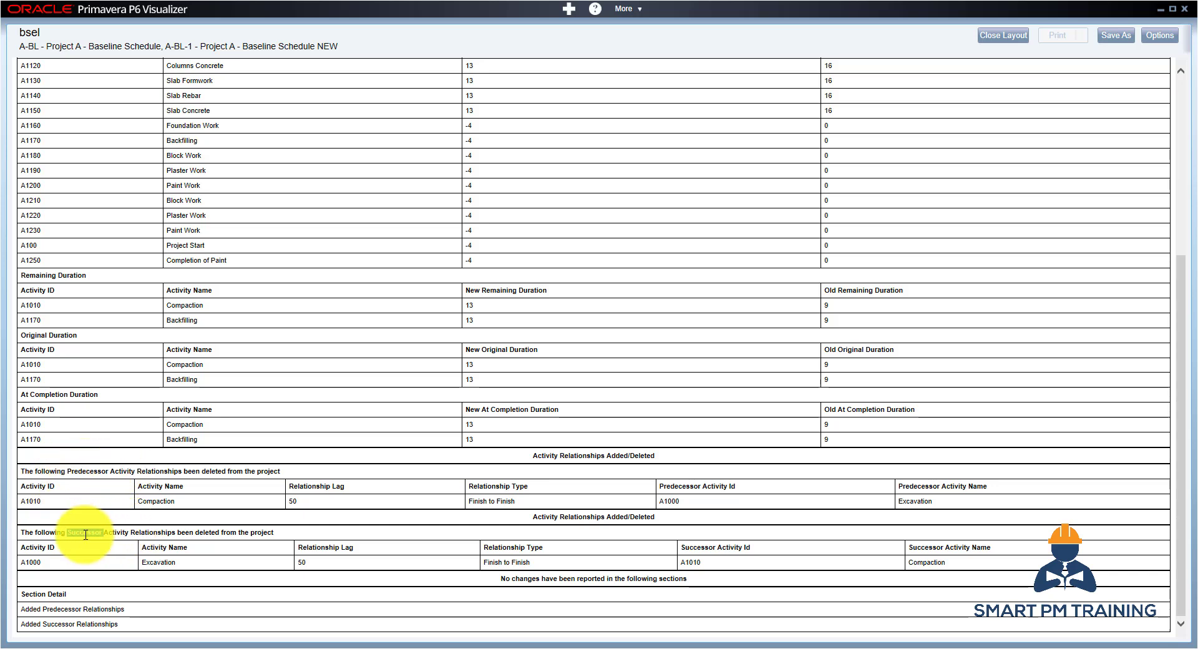
pyautogui.click(196, 501)
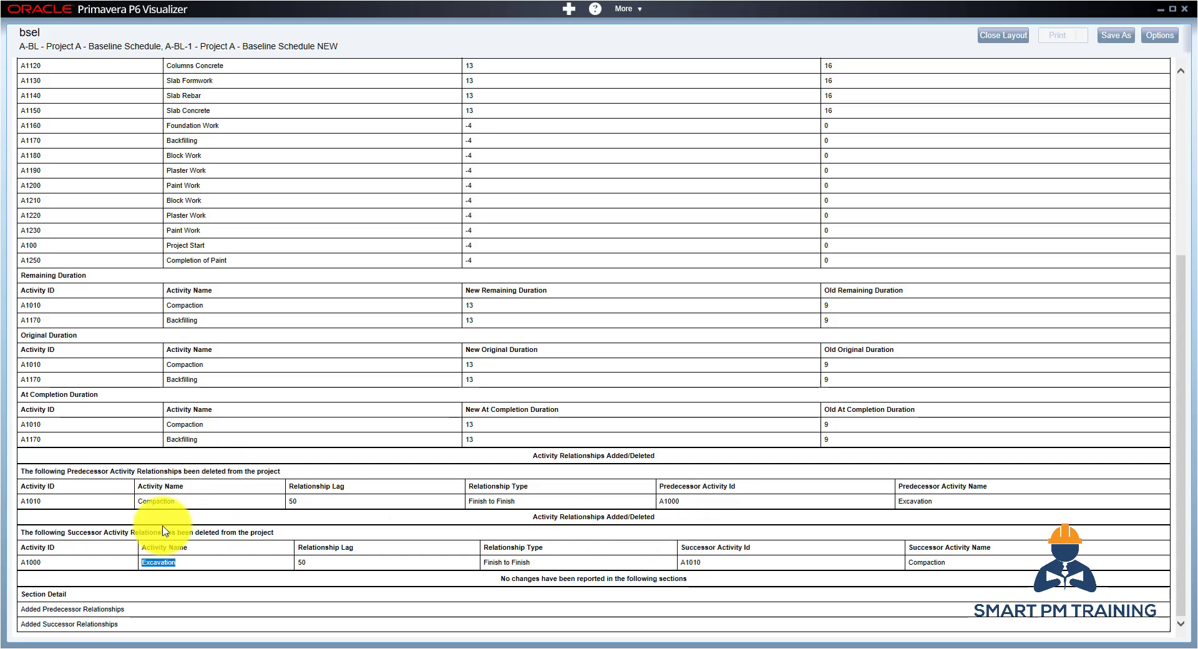
pyautogui.click(165, 500)
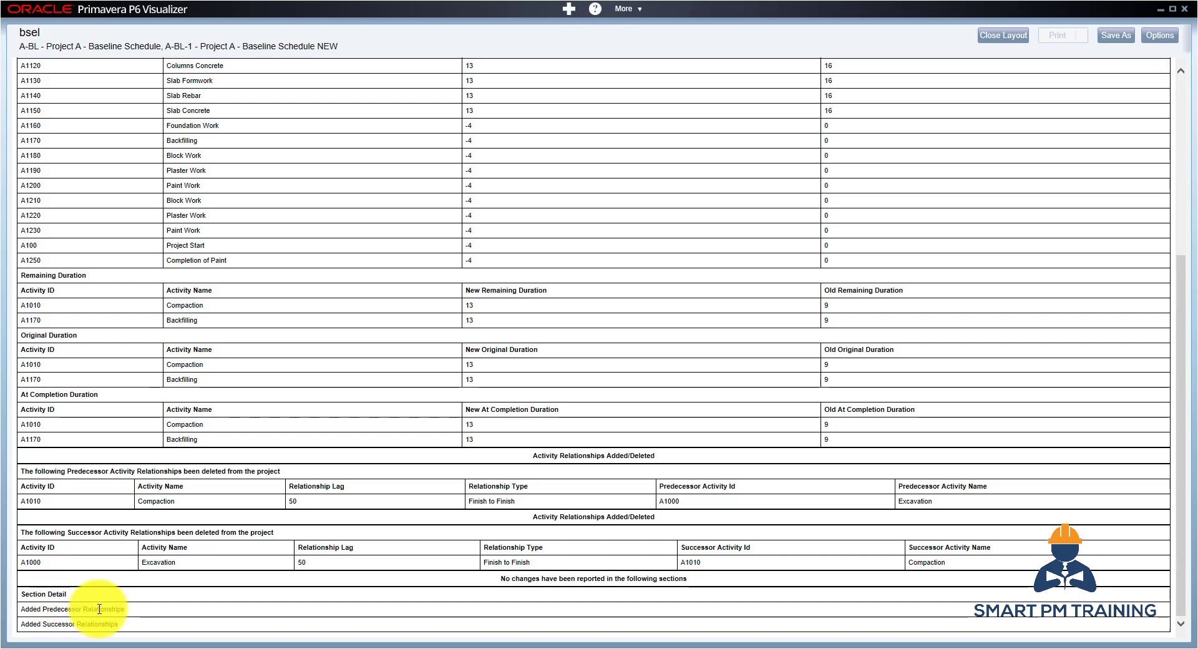
pyautogui.scroll(5, 395, 376)
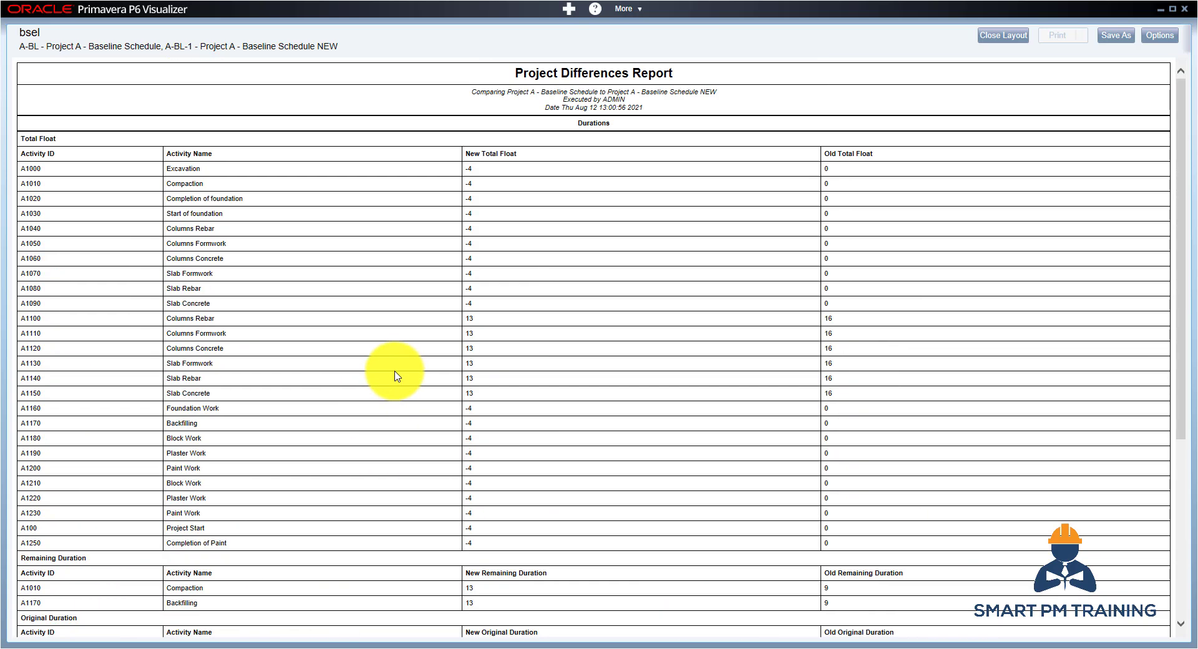